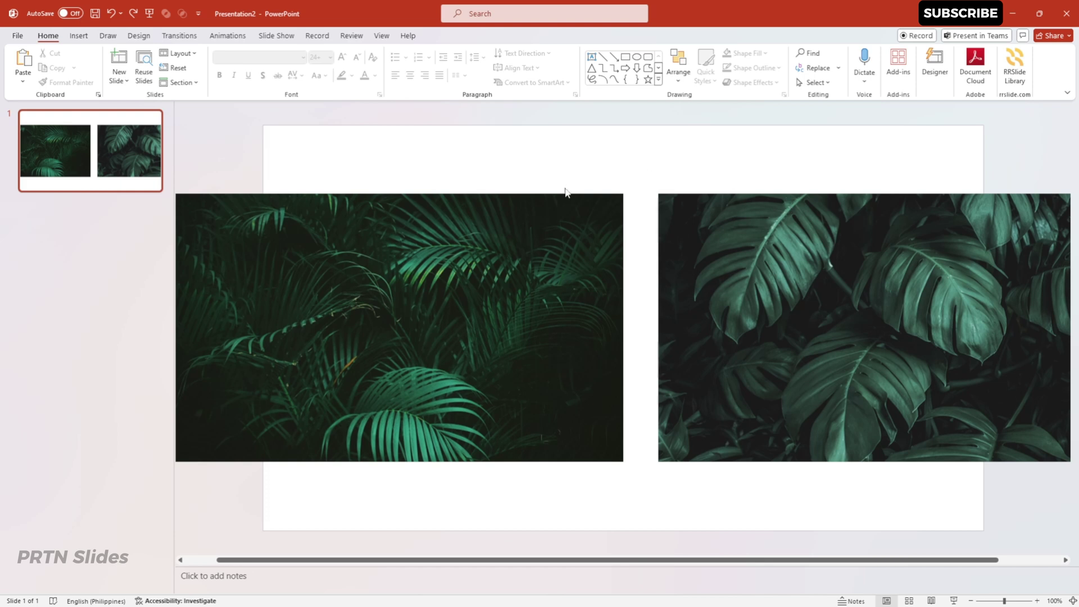
- Move the monstera photo off the slide to sit below it
scroll(535, 187, "down", 3, "ctrl")
left_click(559, 298)
left_click(687, 316)
left_click(674, 213)
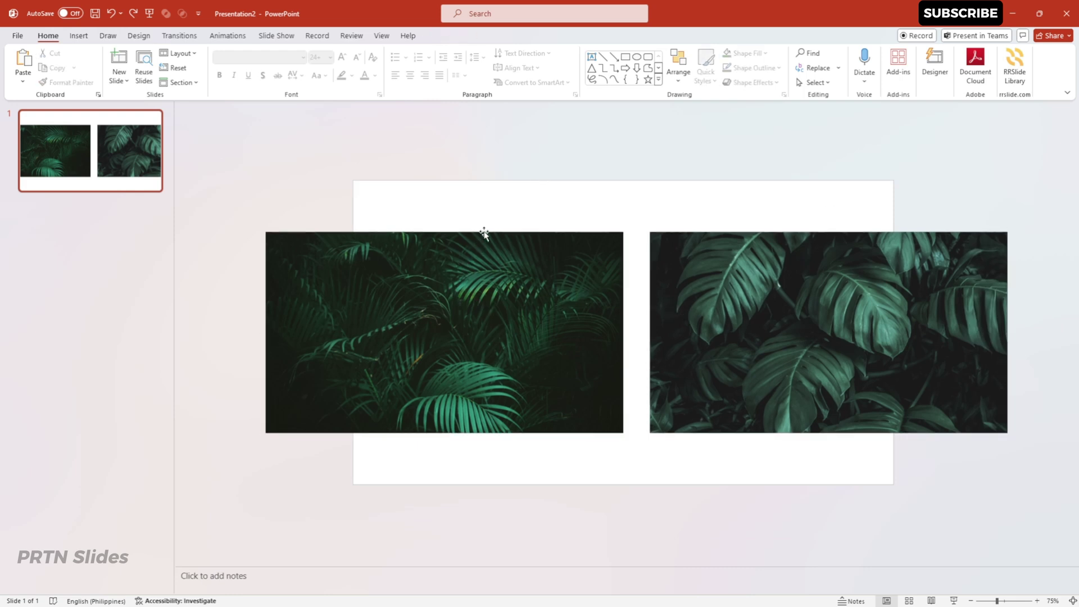
left_click(474, 298)
left_click(694, 299)
left_click(475, 294)
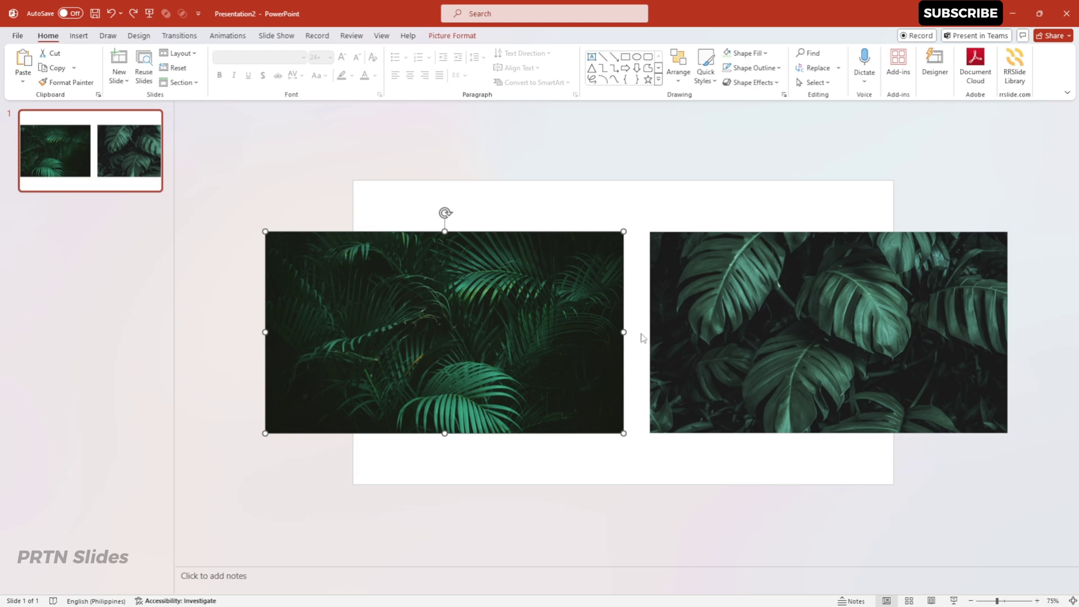
left_click(765, 297)
left_click(582, 319)
left_click(638, 205)
scroll(679, 305, "up", 3, "ctrl")
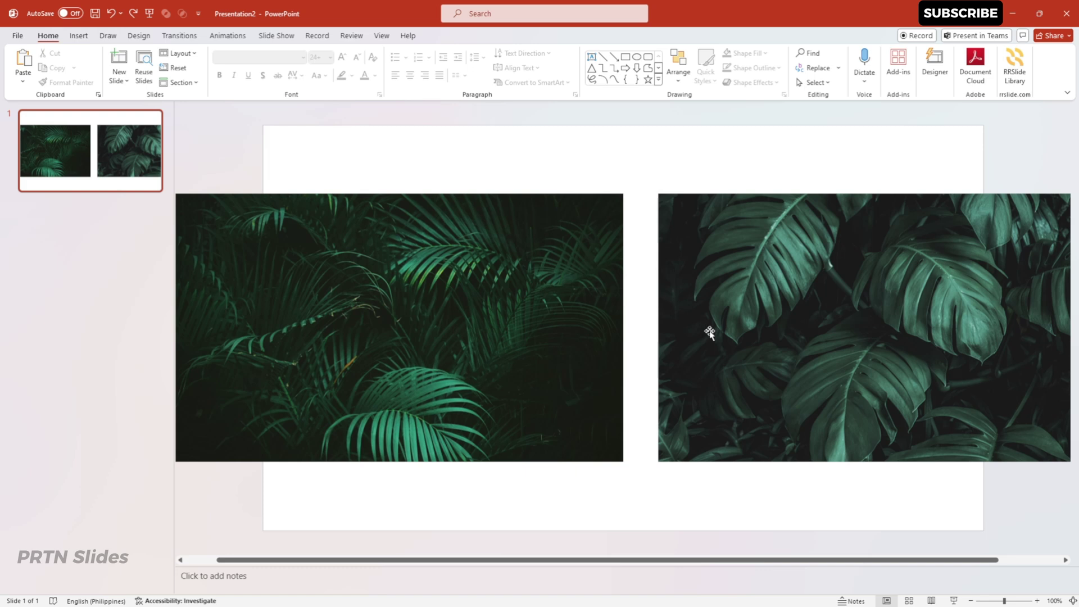
scroll(709, 333, "down", 3, "ctrl")
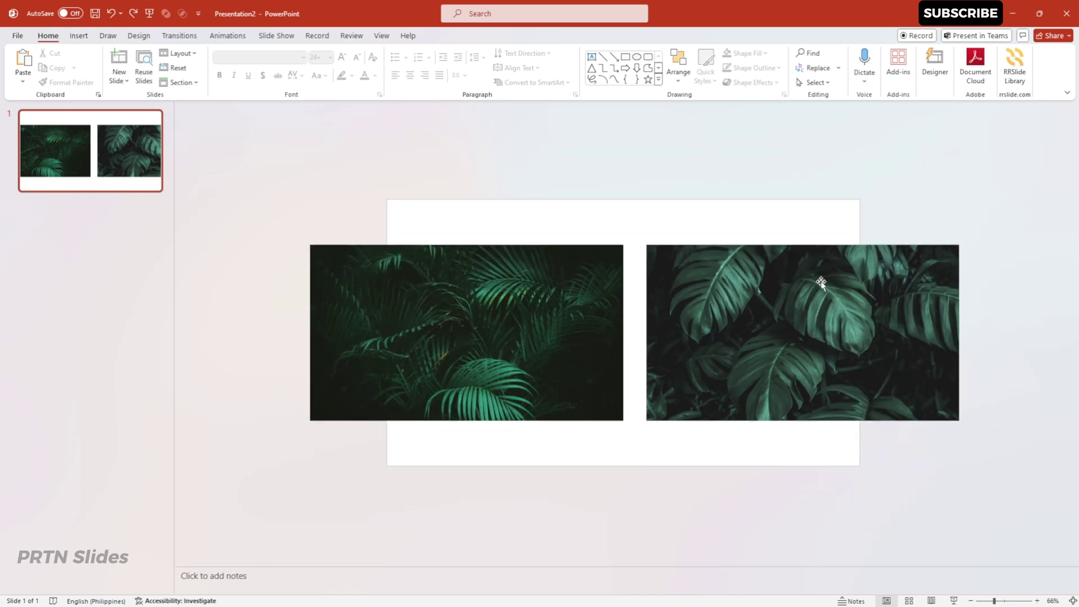
left_click_drag(778, 279, 736, 512)
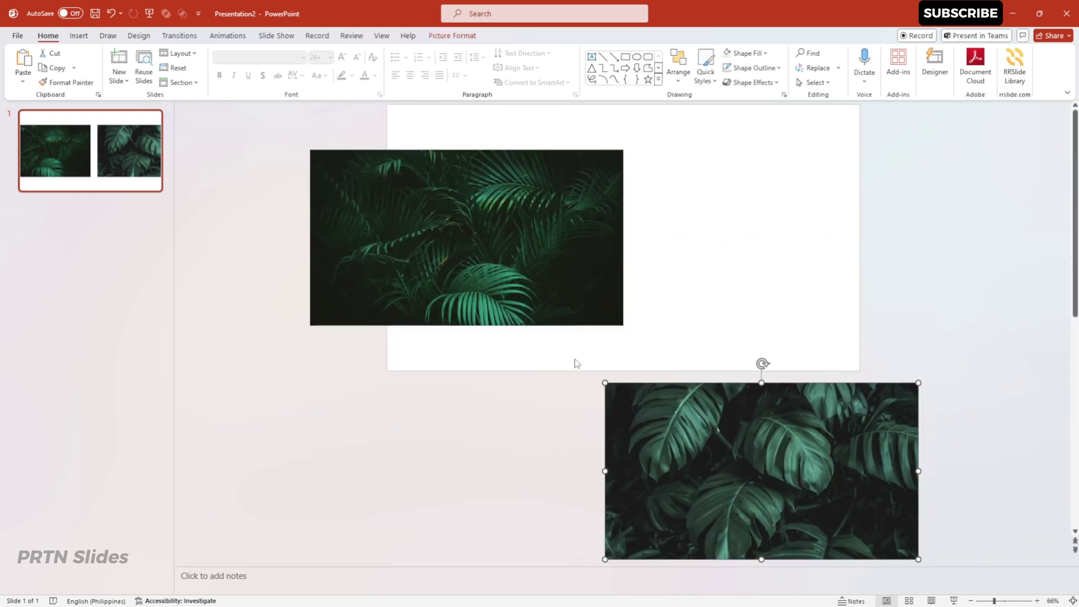
- Move the palm photo to the top-left corner and enlarge it to fill the slide
left_click_drag(466, 206, 538, 163)
left_click_drag(700, 282, 859, 370)
left_click(711, 495)
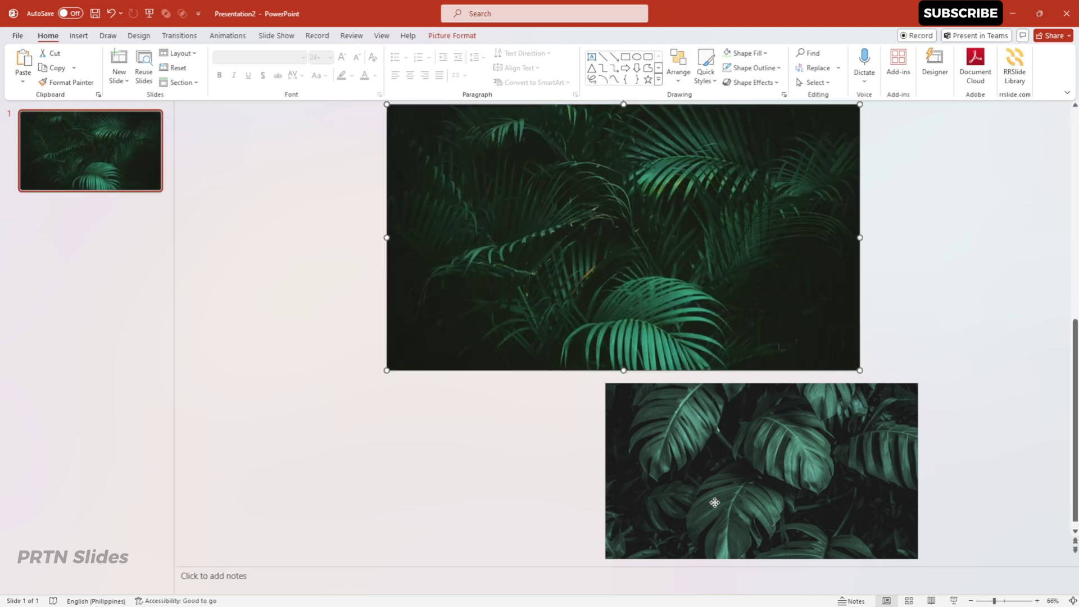
- Bring the monstera photo to the front and stretch it onto the slide at full width
left_click(677, 79)
left_click(697, 113)
left_click_drag(754, 490, 535, 307)
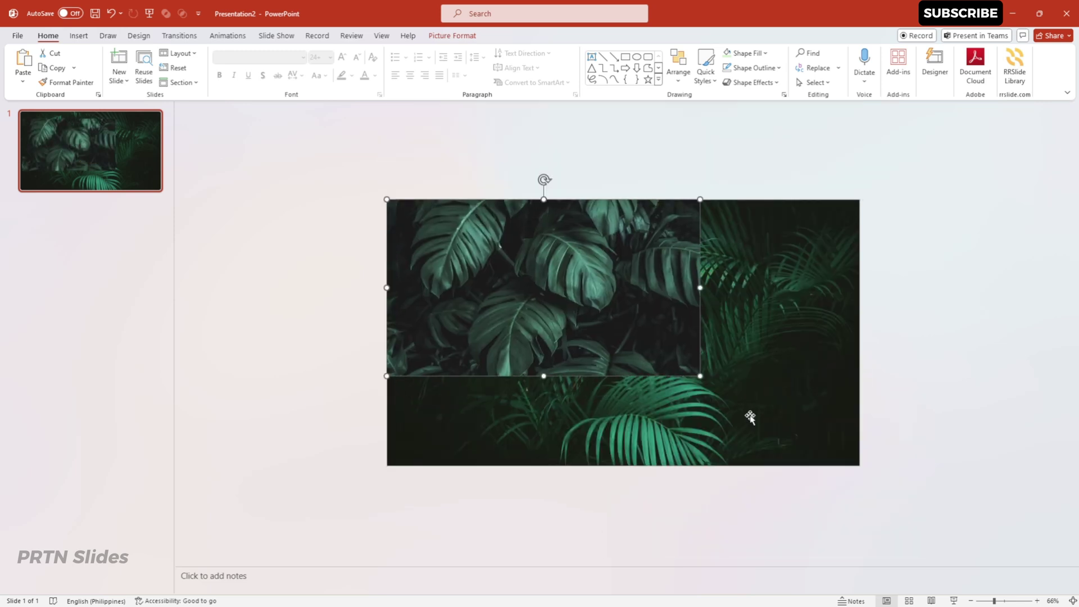
left_click_drag(700, 378, 855, 468)
- Position the monstera photo over the lower part of the palm photo
left_click(562, 187)
left_click_drag(556, 294, 585, 310)
key("ctrl+z")
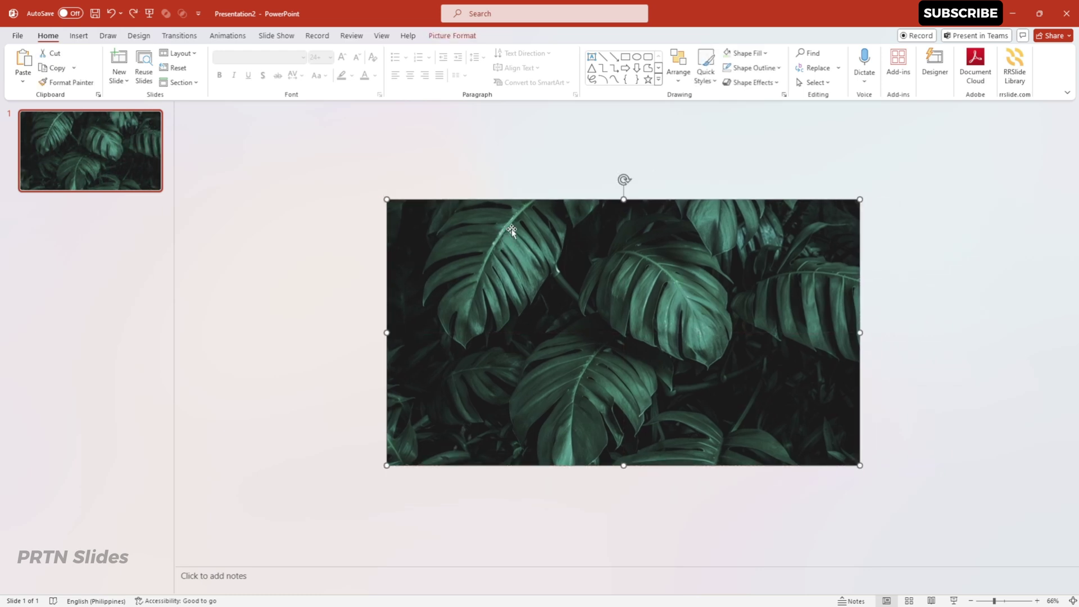
left_click_drag(579, 222, 573, 388)
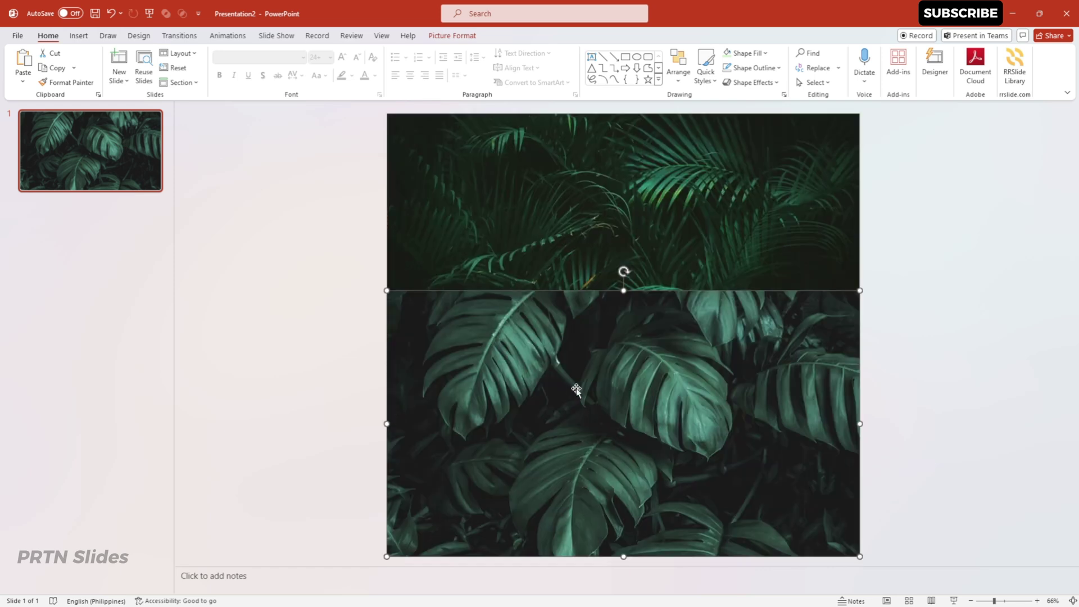
key("ctrl+minus")
left_click(889, 263)
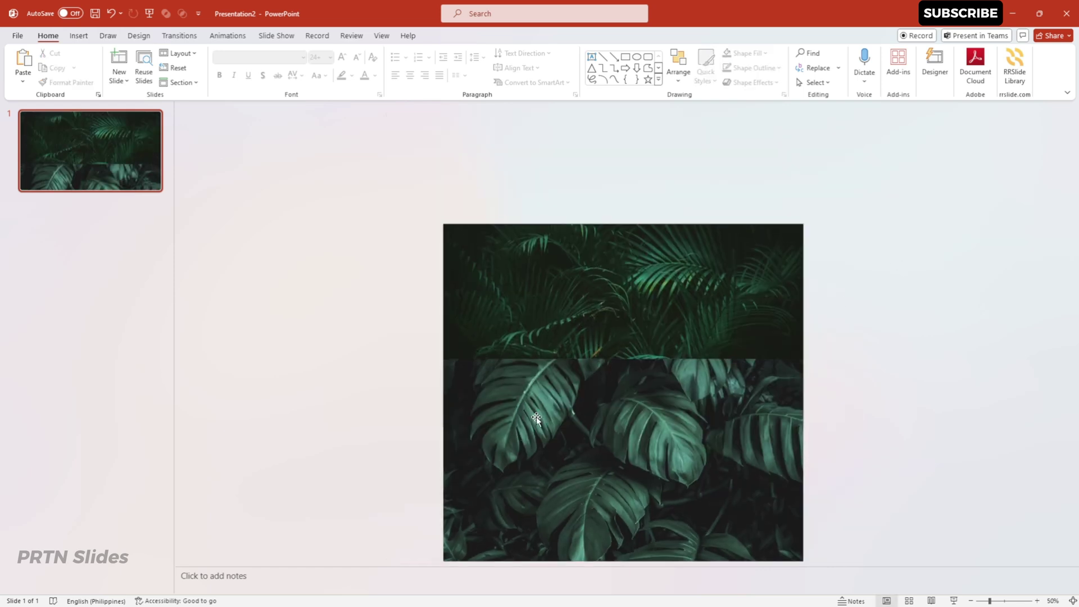
left_click(613, 371)
mouse_move(615, 372)
left_mouse_down()
mouse_move(615, 472)
mouse_move(602, 360)
left_mouse_up()
scroll(618, 460, "down", 2)
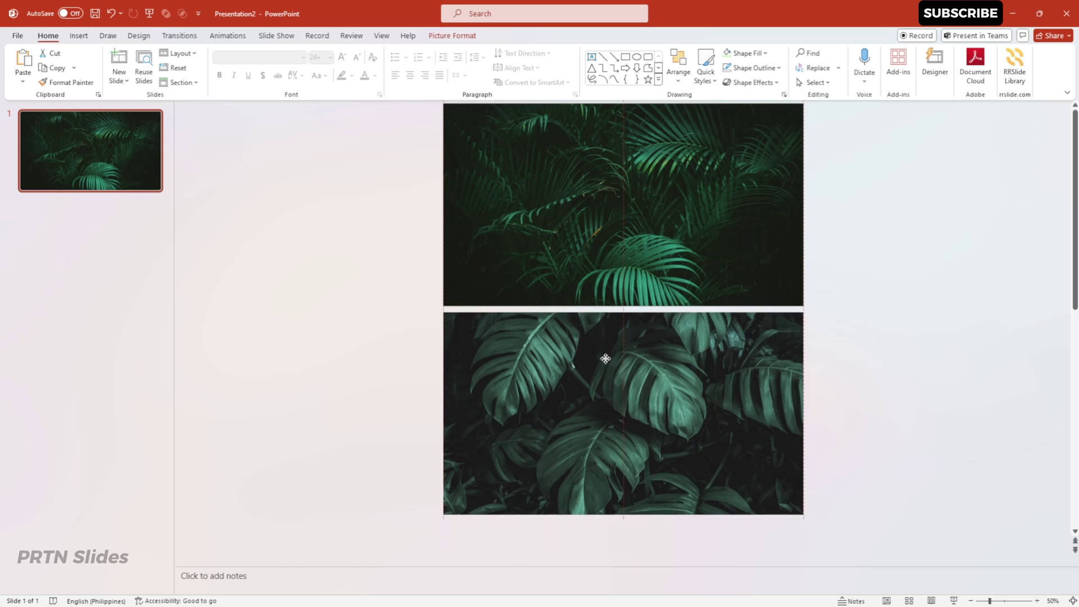
left_click_drag(624, 429, 616, 321)
scroll(617, 337, "up", 2)
scroll(540, 412, "up", 3)
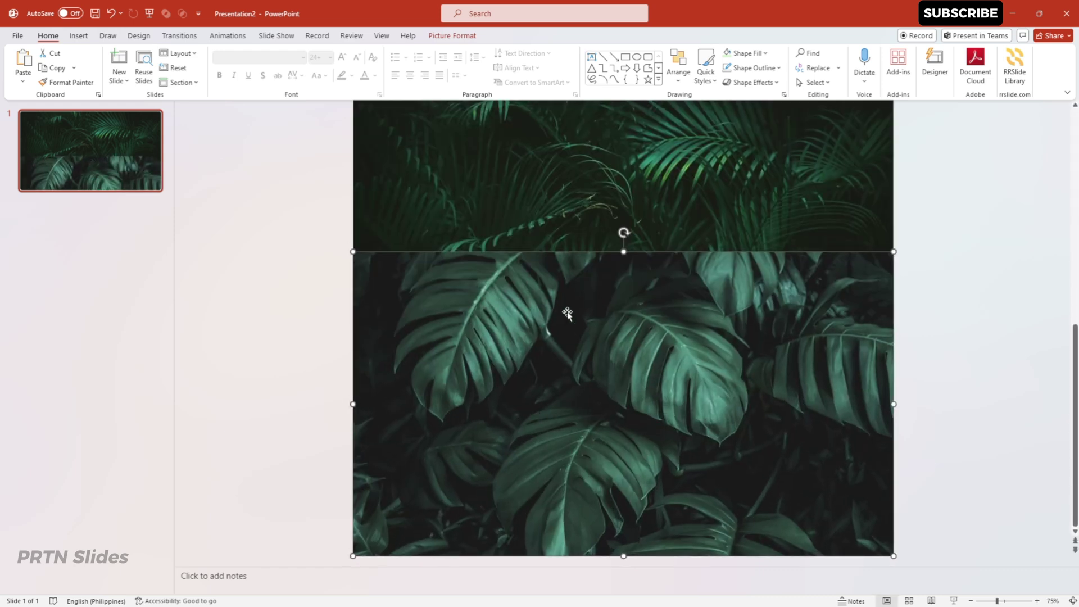
scroll(712, 354, "down", 1)
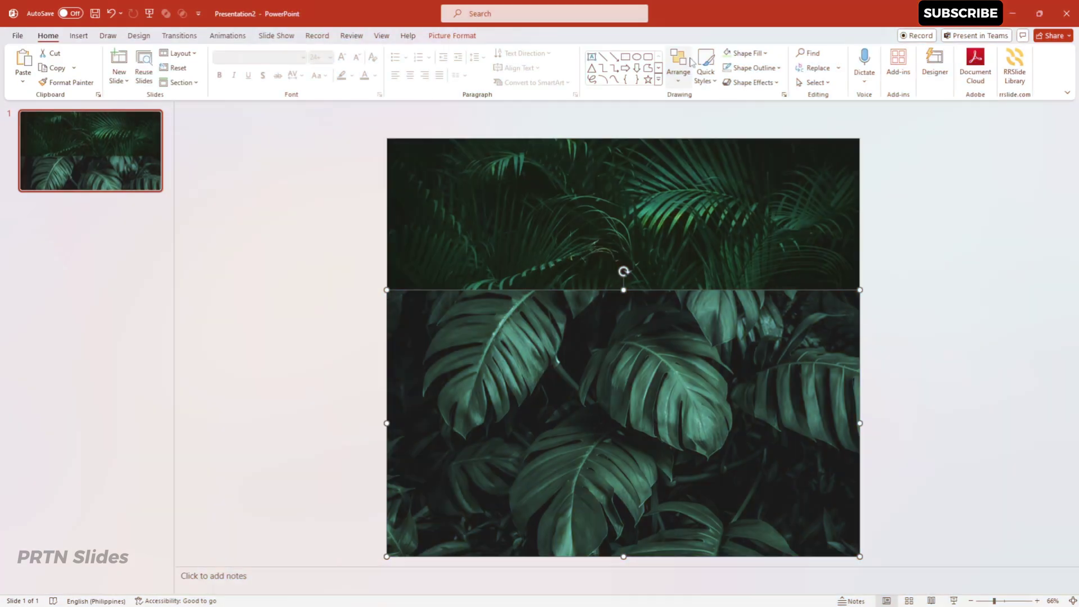
left_click(679, 65)
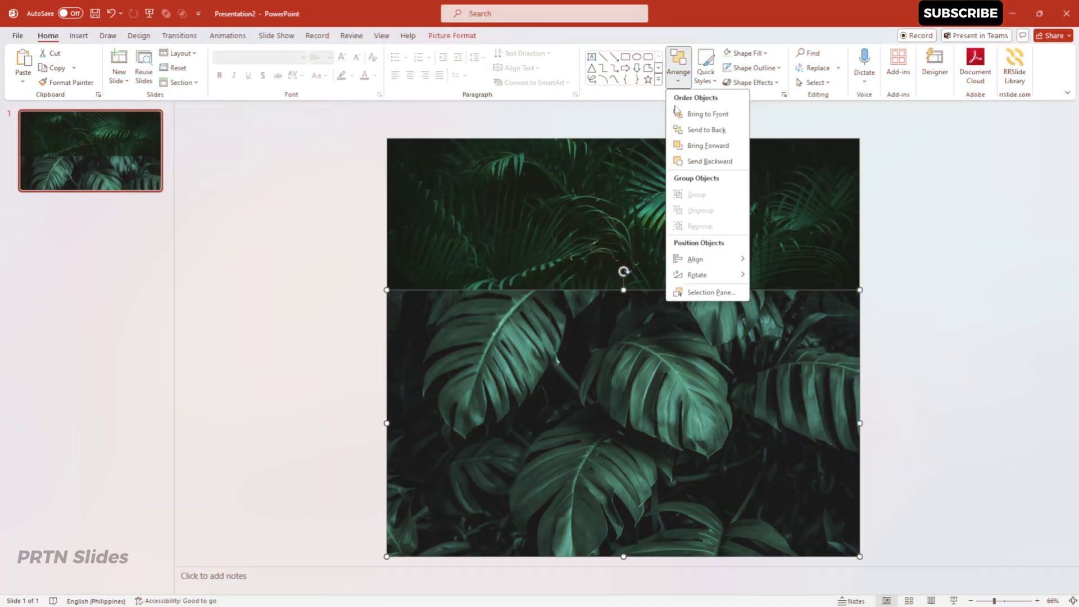
- Send the monstera photo to the back so the palm photo shows on top
left_click(706, 130)
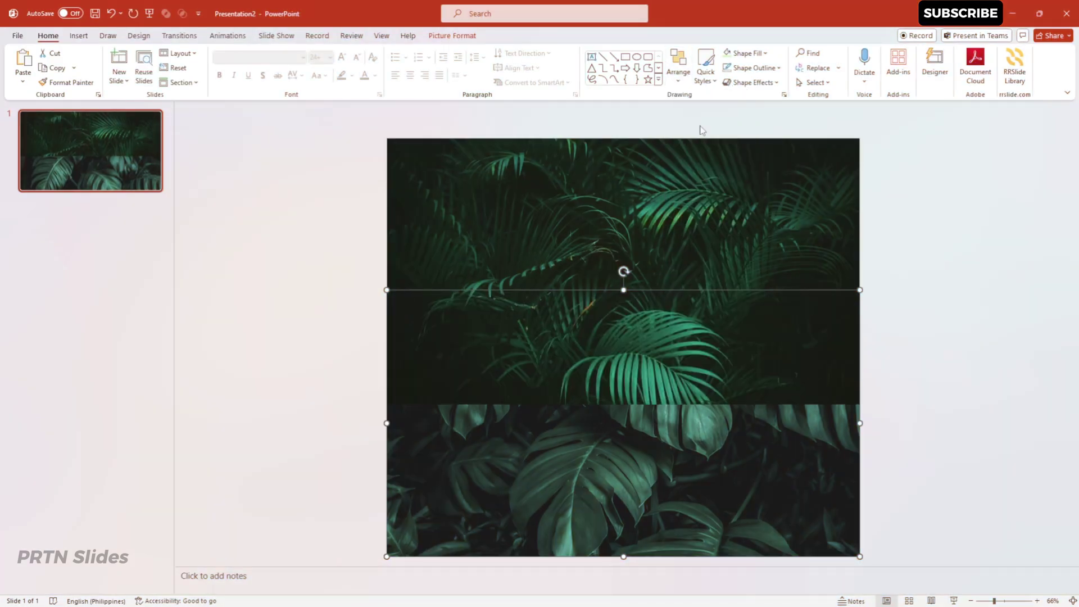
left_click(762, 203)
left_click(950, 205)
left_click(622, 207)
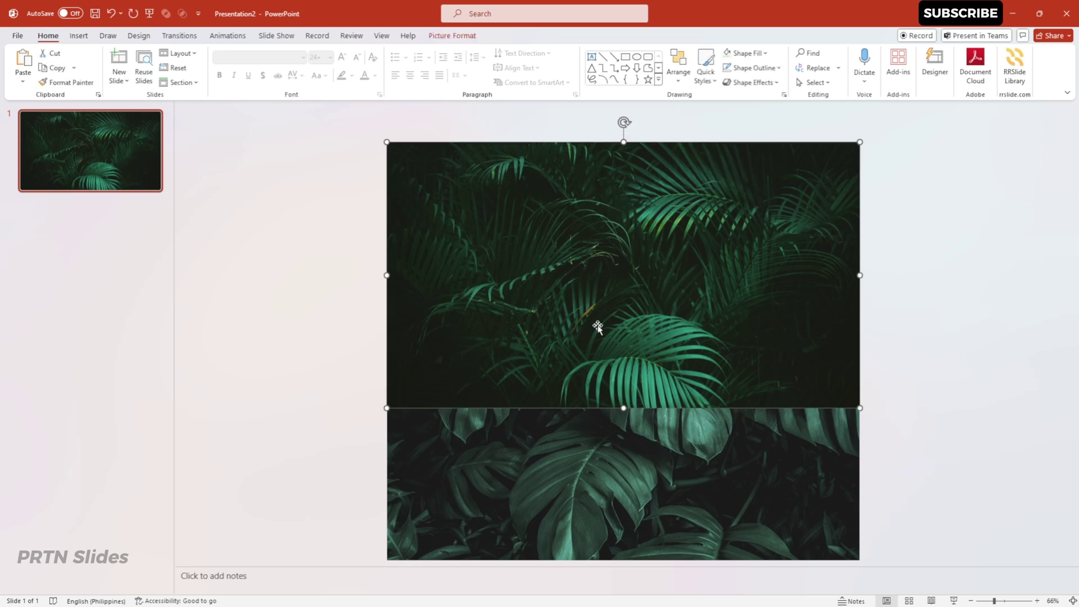
left_click(272, 307)
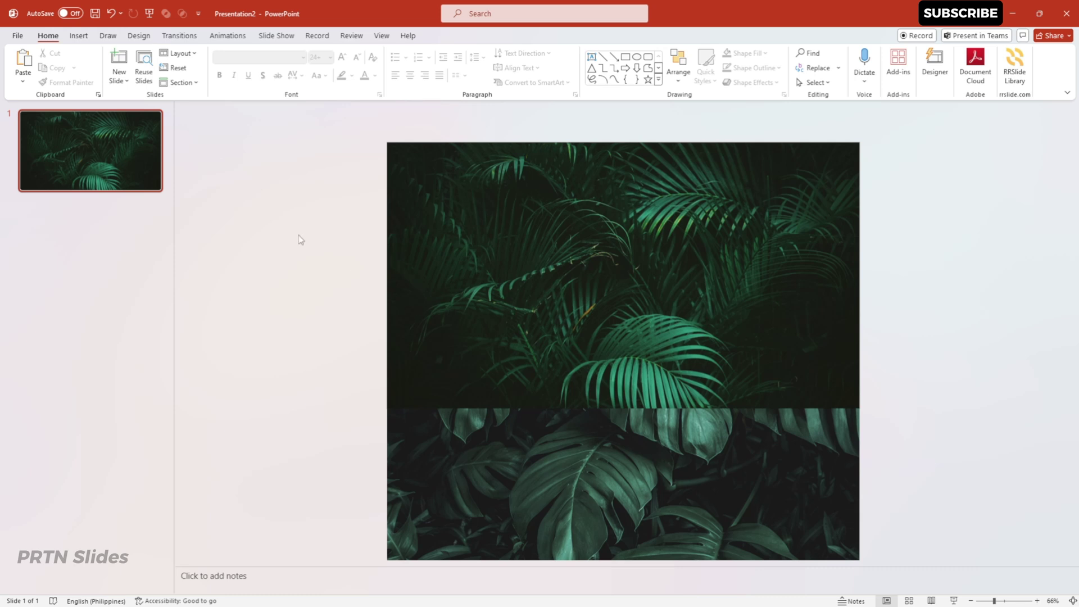
left_click(106, 144)
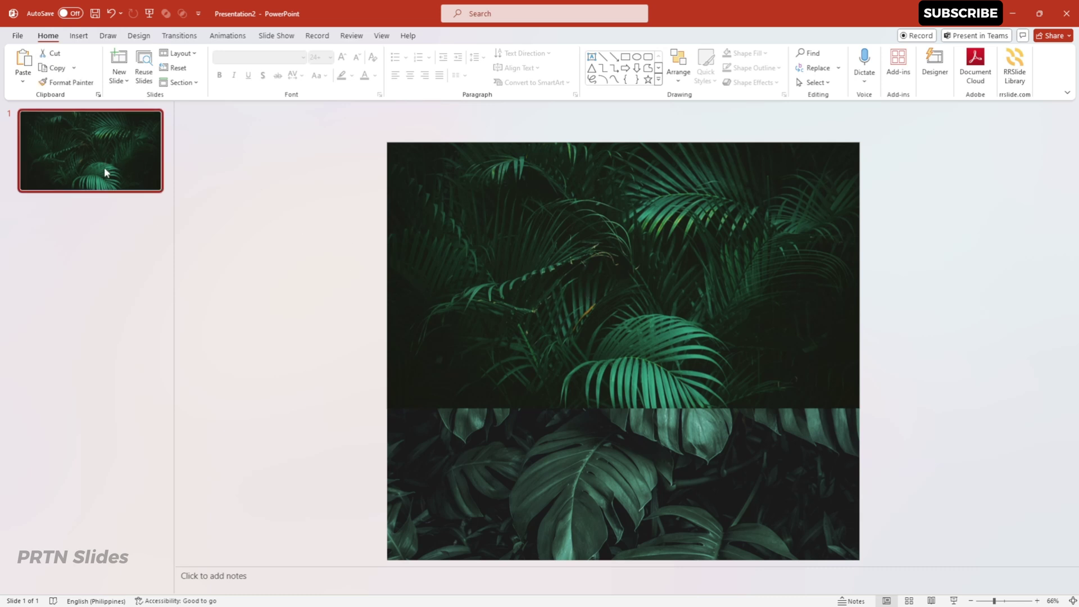
- Duplicate slide 1 and move the palm photo up off the new slide 2
key("ctrl+d")
left_click(602, 331)
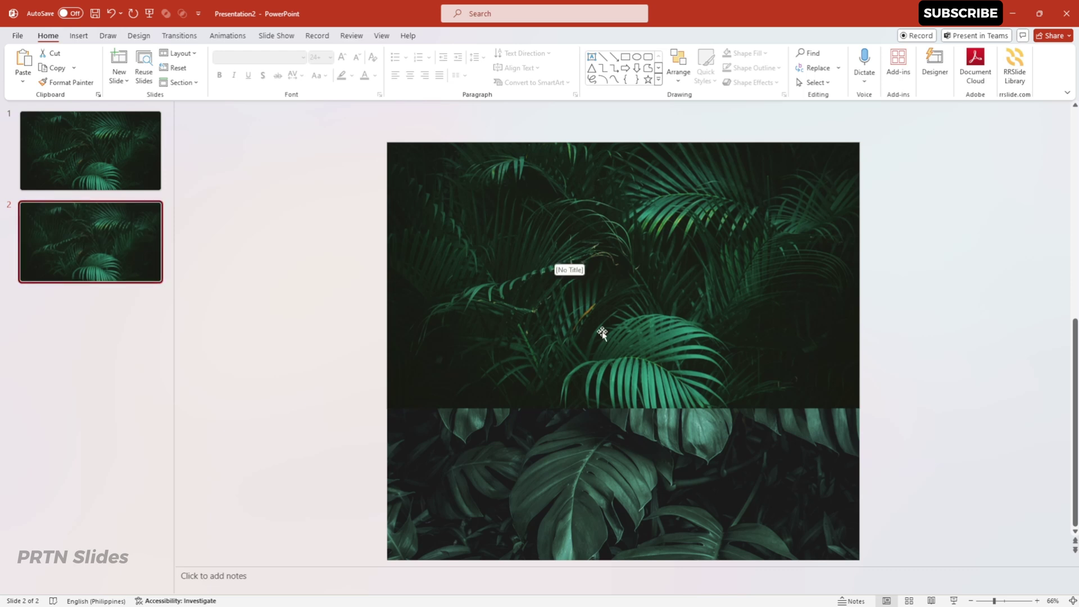
scroll(686, 315, "down", 2, "ctrl")
left_click(638, 367)
left_click(861, 339)
left_click(587, 298)
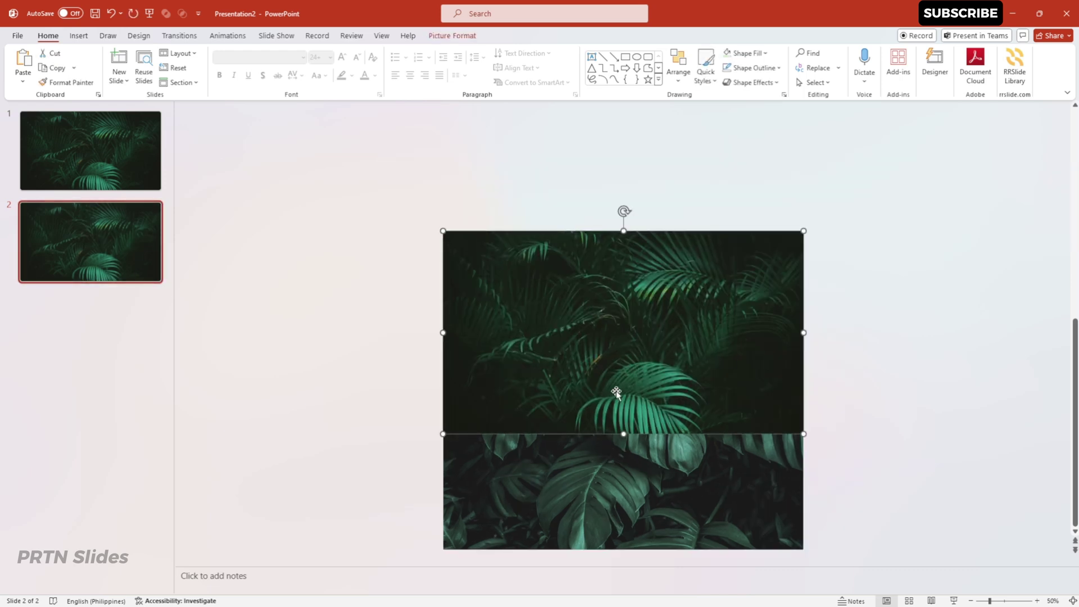
left_click_drag(682, 420, 675, 217)
- Move slide 2's monstera photo up so it fills the slide
left_click(653, 403)
left_click(776, 358)
left_click(583, 444)
left_click_drag(620, 414, 618, 292)
scroll(711, 320, "up", 1)
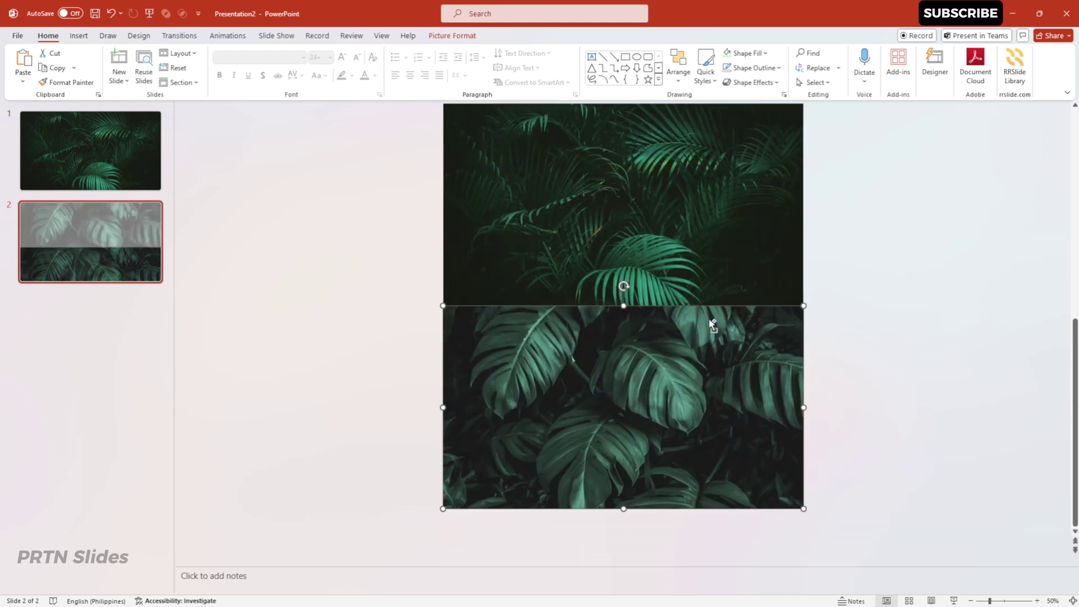
scroll(710, 318, "up", 2)
left_click(925, 228)
scroll(925, 229, "up", 1)
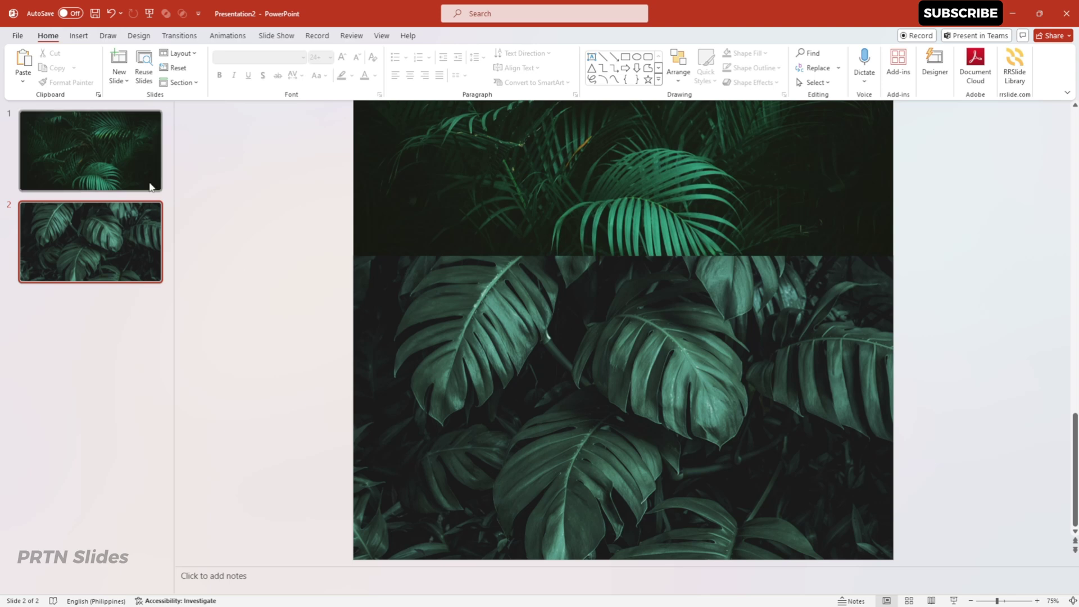
- Return to slide 1 and select its palm photo
left_click(101, 159)
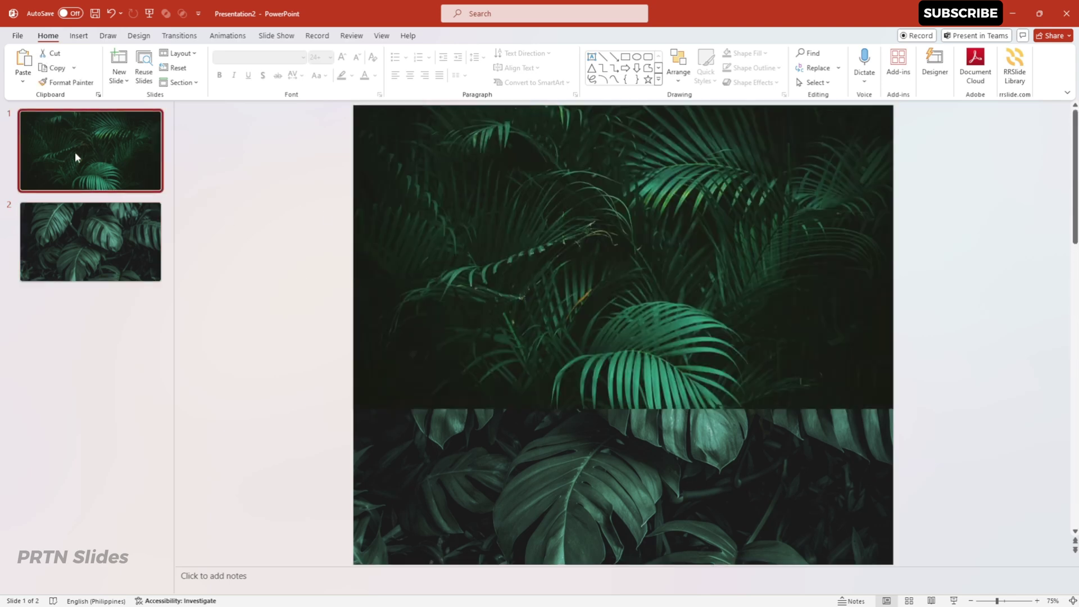
left_click(598, 281)
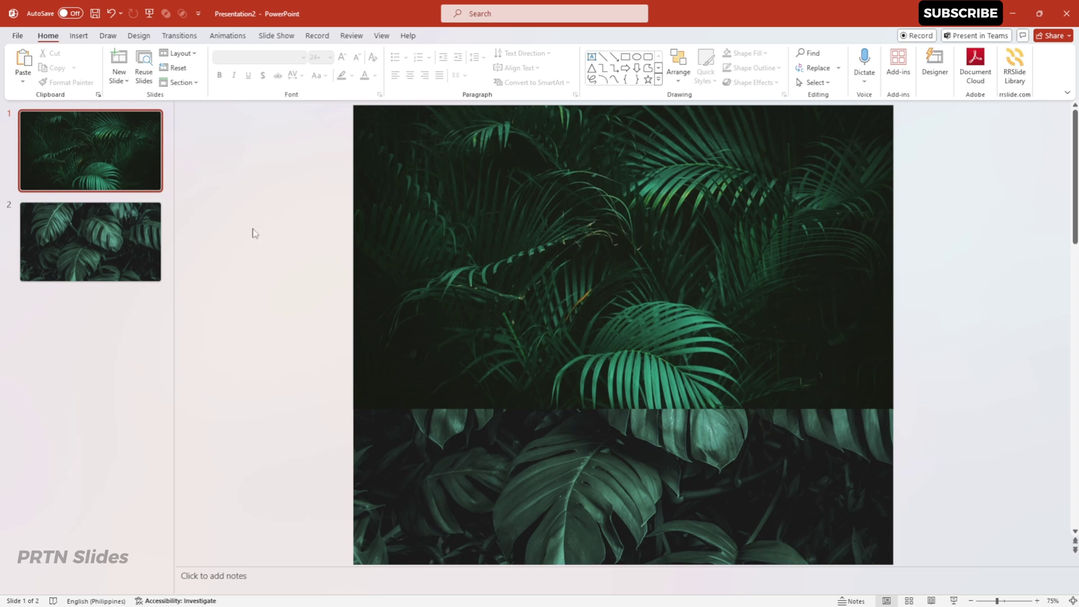
left_click(645, 271)
scroll(648, 270, "down", 3, "ctrl")
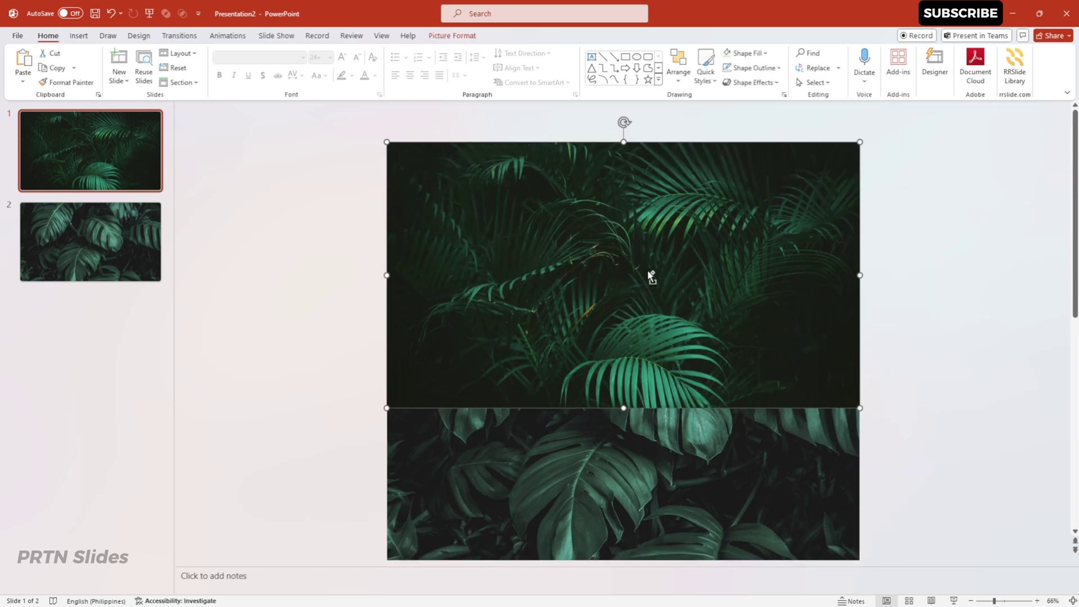
scroll(647, 269, "up", 2)
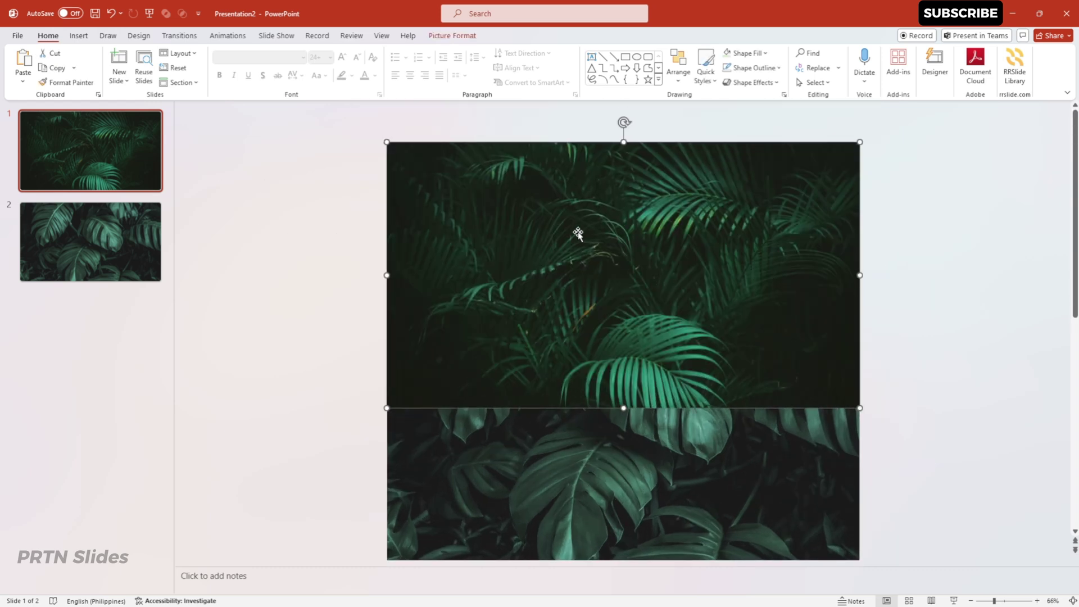
- Apply a Blur artistic effect with radius 60 to the palm photo
right_click(619, 254)
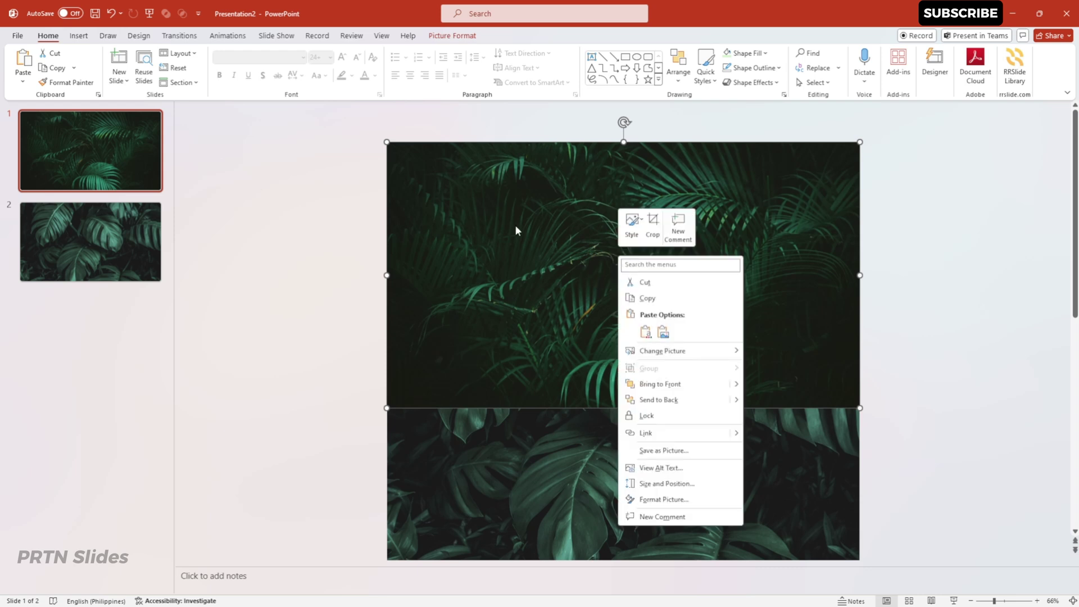
left_click(645, 500)
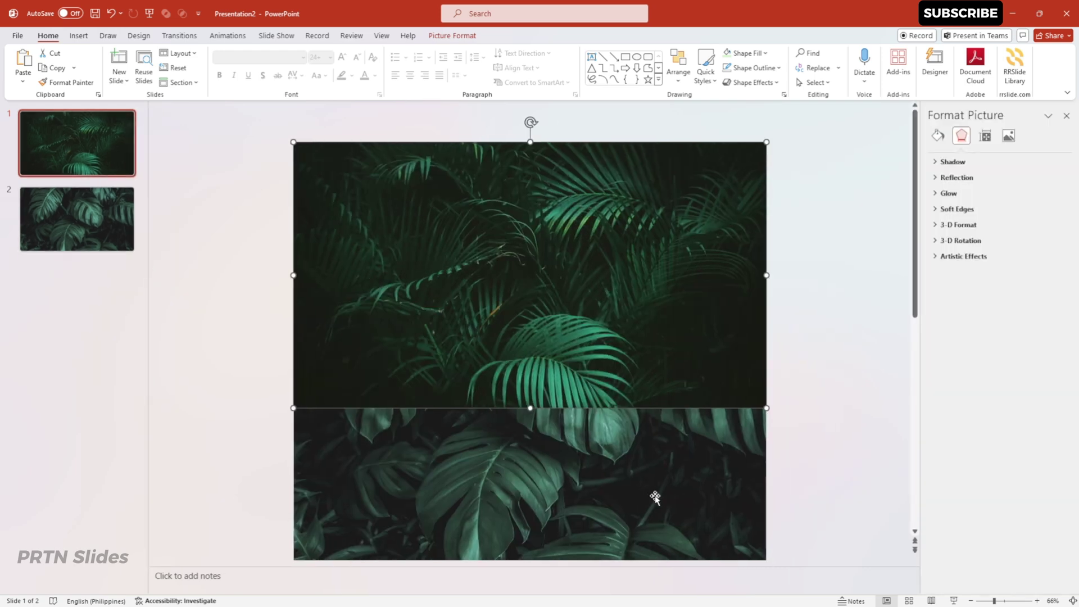
left_click(948, 260)
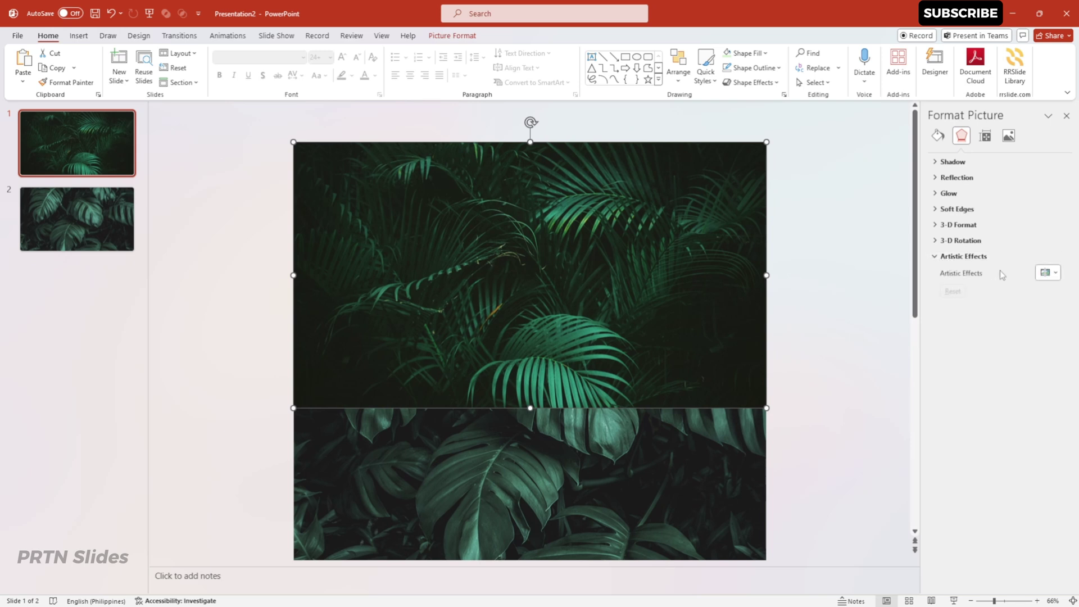
left_click(1052, 274)
left_click(1058, 316)
left_click(1027, 290)
type("60")
key("Return")
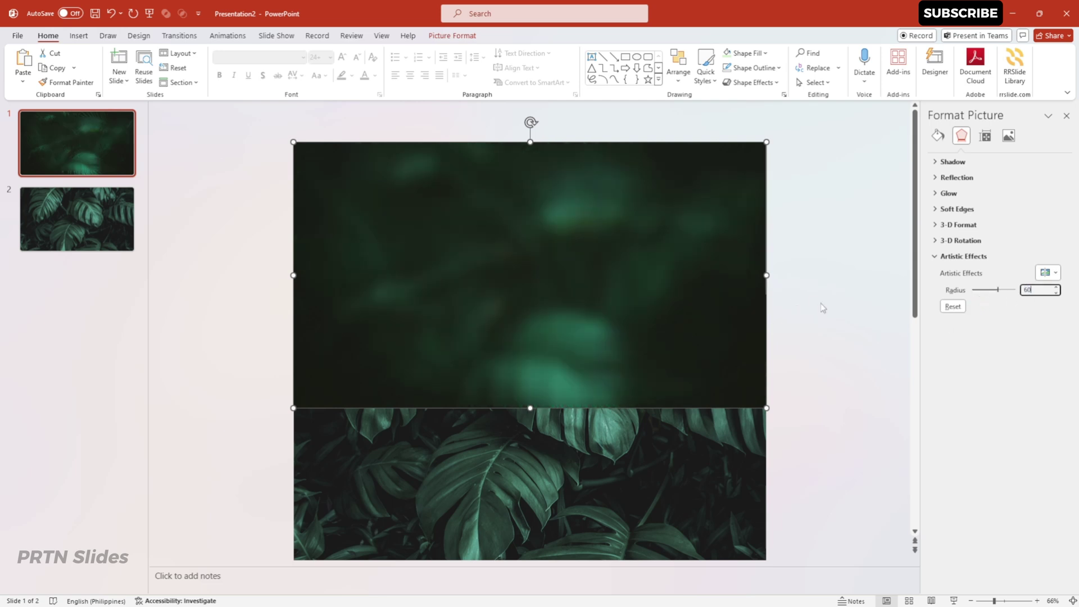
- Copy the blurred palm photo, then set its blur radius to 0 and shift it left
right_click(588, 261)
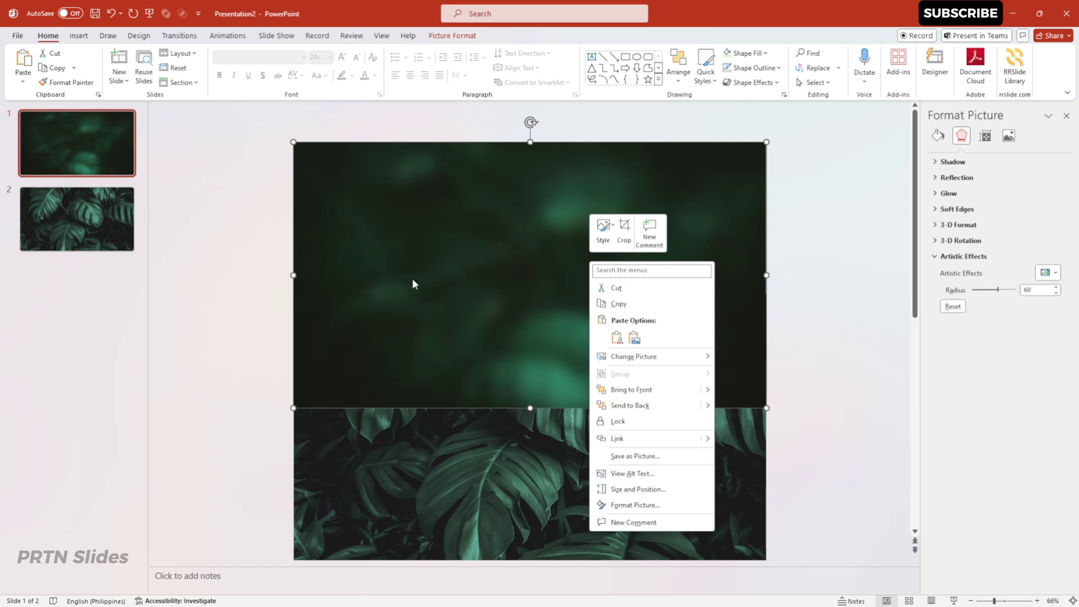
left_click(619, 303)
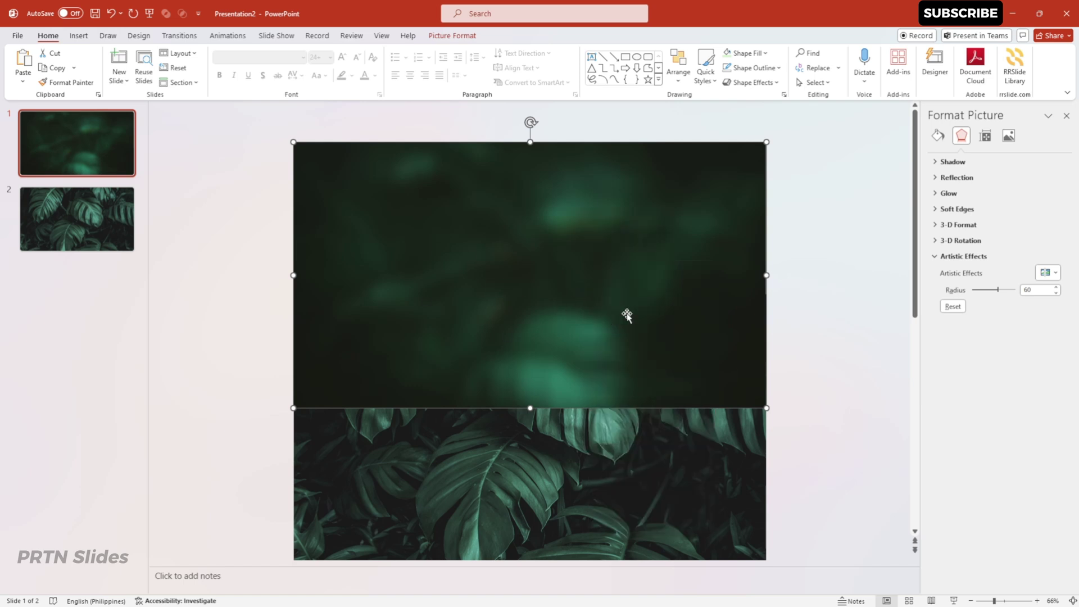
left_click_drag(1050, 290, 1013, 296)
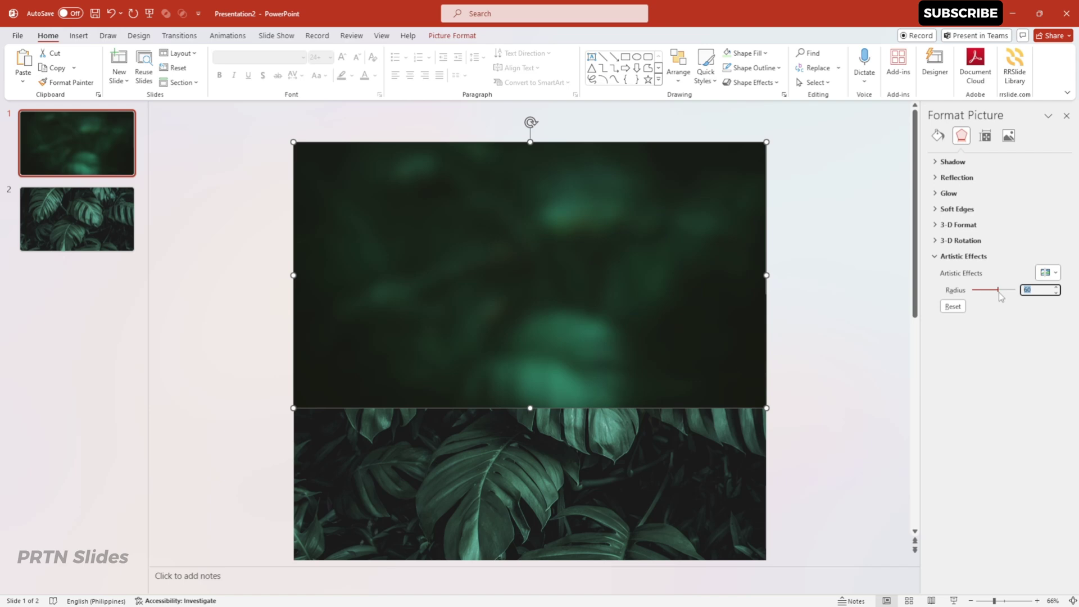
type("0")
key("Return")
left_click(802, 245)
left_click_drag(736, 246, 641, 246)
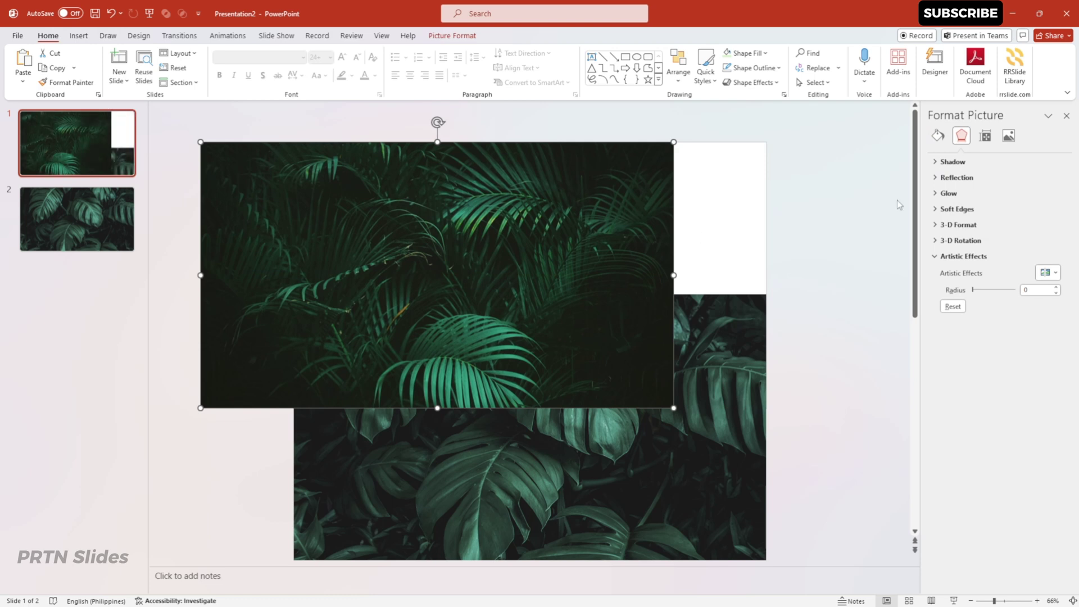
- Fill slide 1's background with the copied blurred palm picture from the clipboard
right_click(720, 192)
left_click(717, 169)
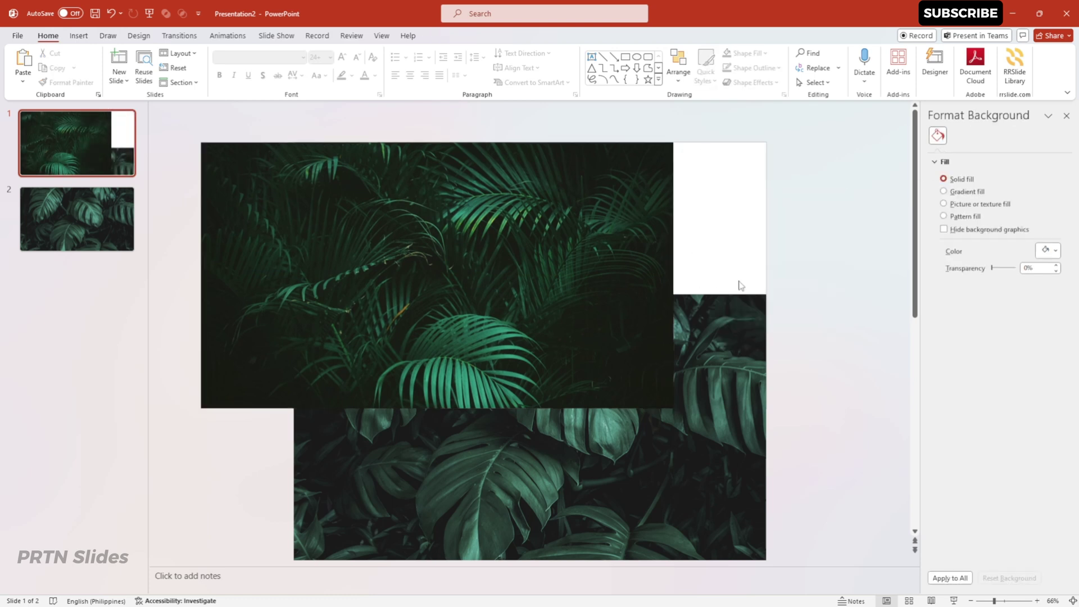
right_click(722, 188)
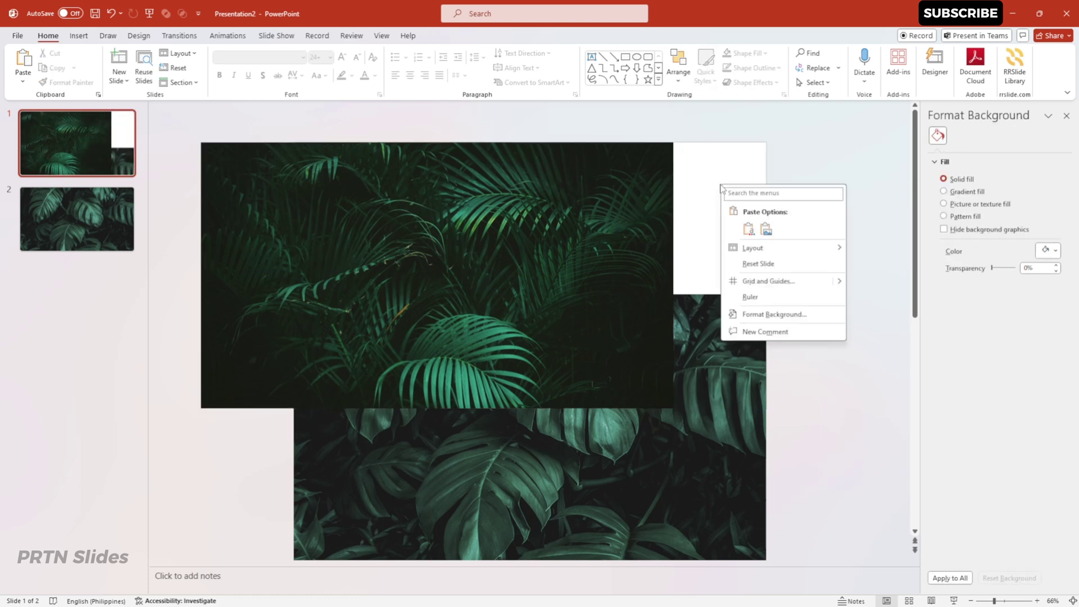
left_click(750, 318)
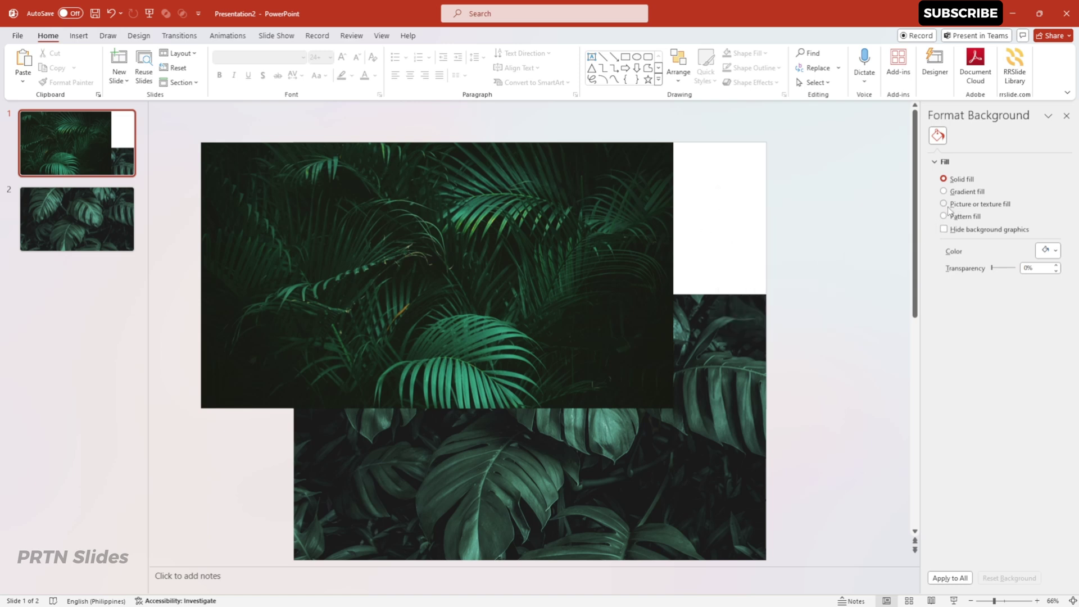
left_click(984, 206)
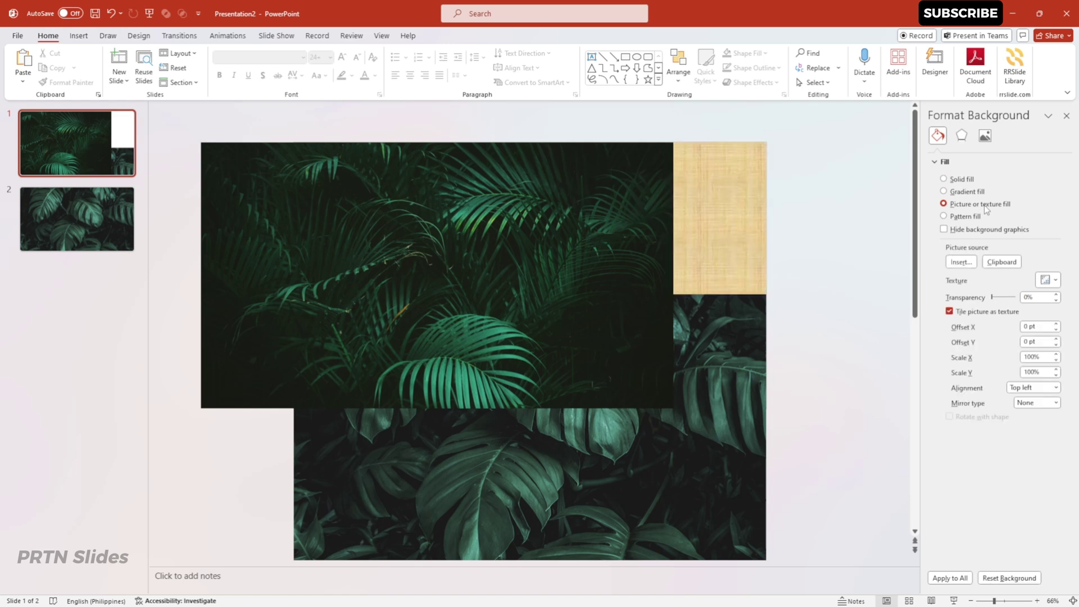
left_click(1000, 263)
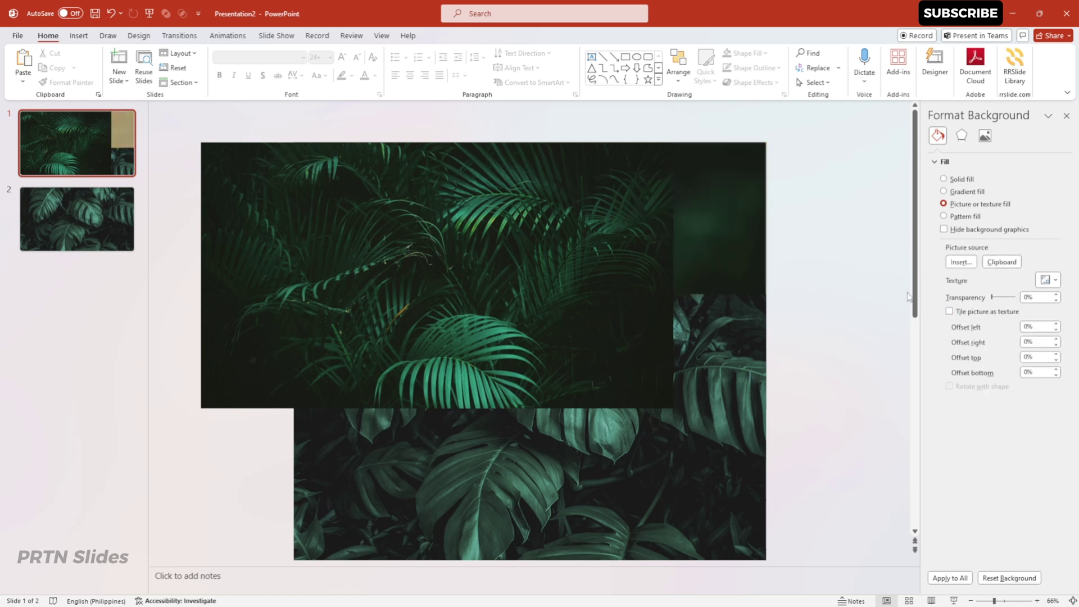
left_click(1067, 115)
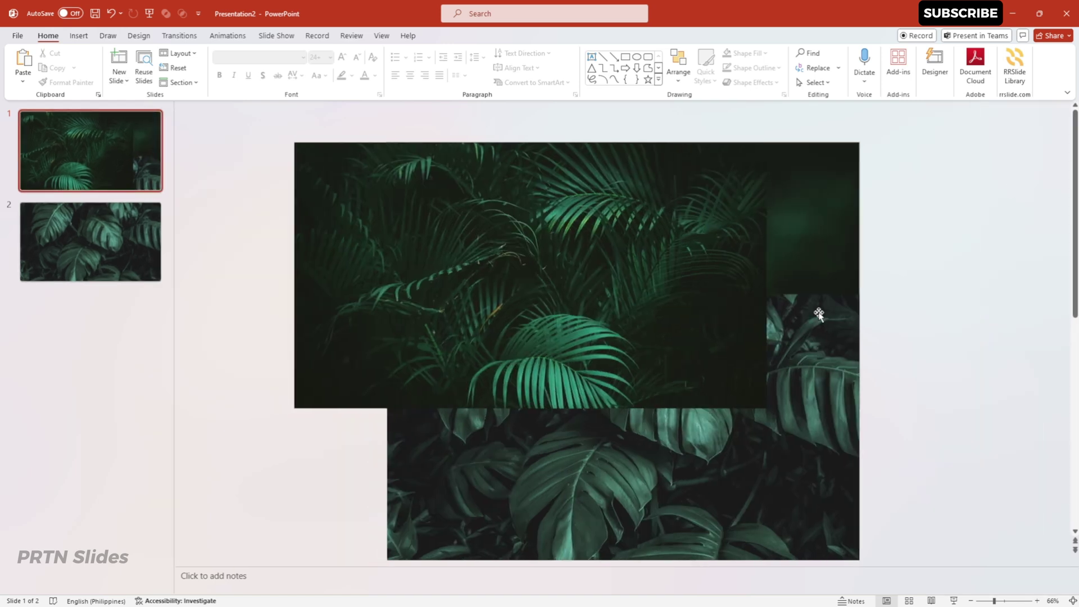
- Return the sharp palm photo over slide 1's top half, then switch to slide 2
left_click(843, 307)
left_click_drag(843, 307, 725, 385)
left_click_drag(742, 255, 301, 330)
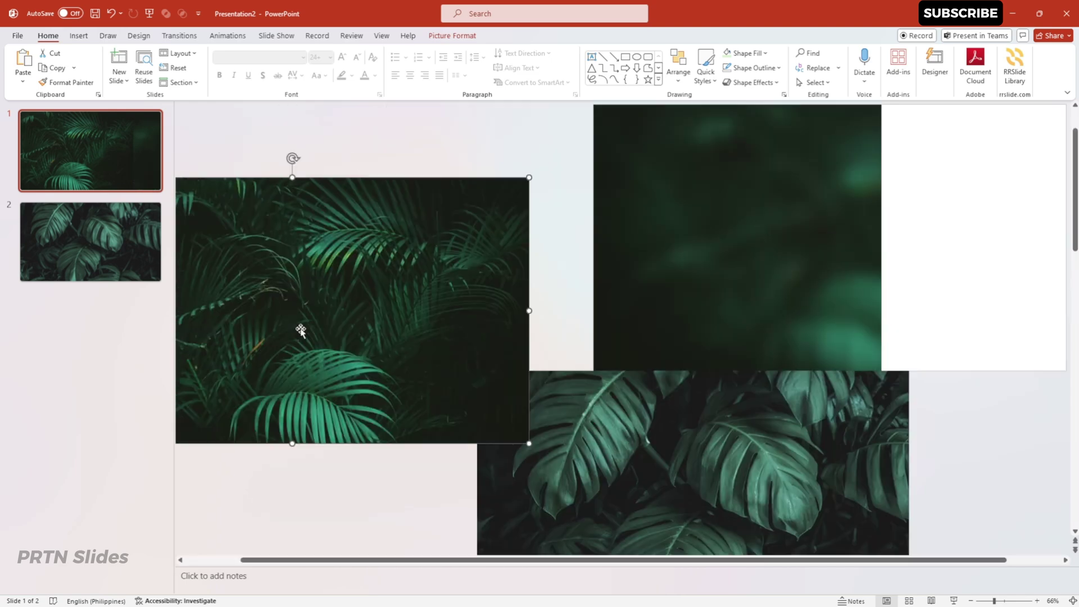
key("ctrl+z")
key("ctrl+z")
key("ctrl+z")
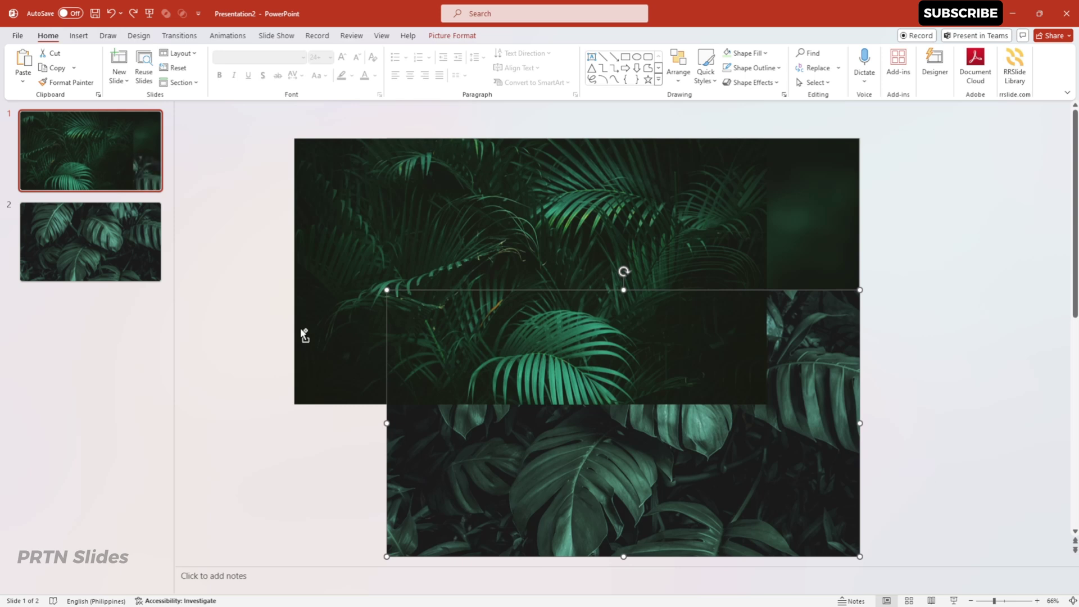
left_click_drag(646, 209, 737, 216)
left_click(944, 183)
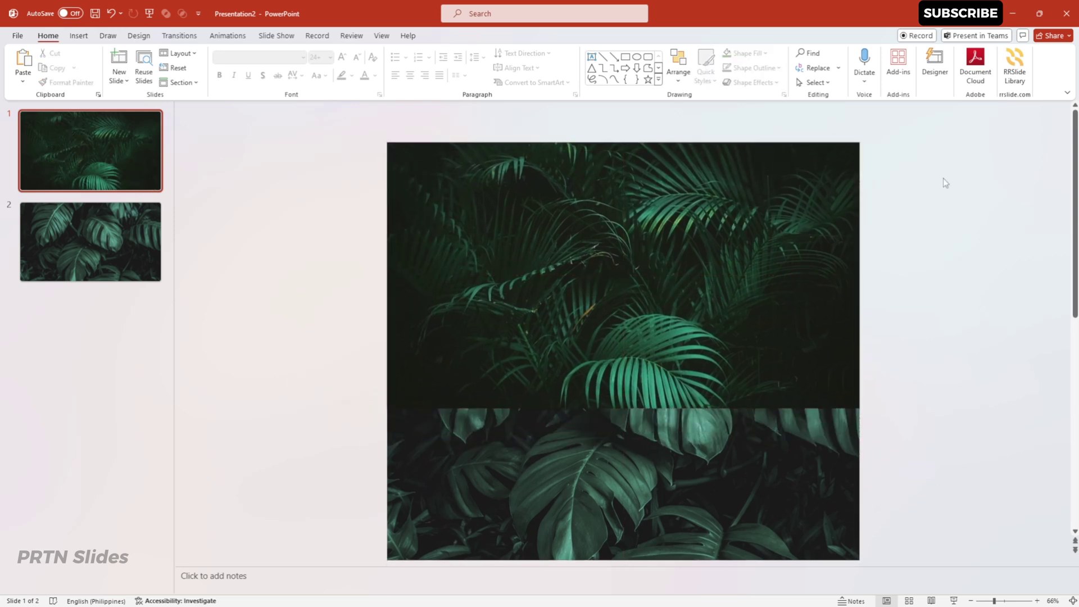
left_click(131, 230)
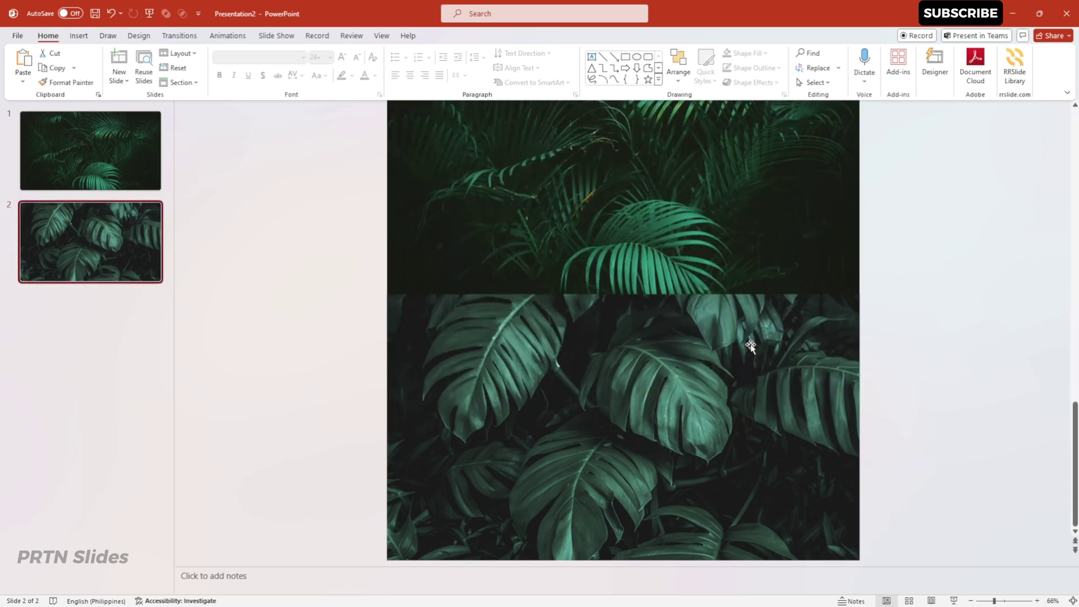
left_click(536, 450)
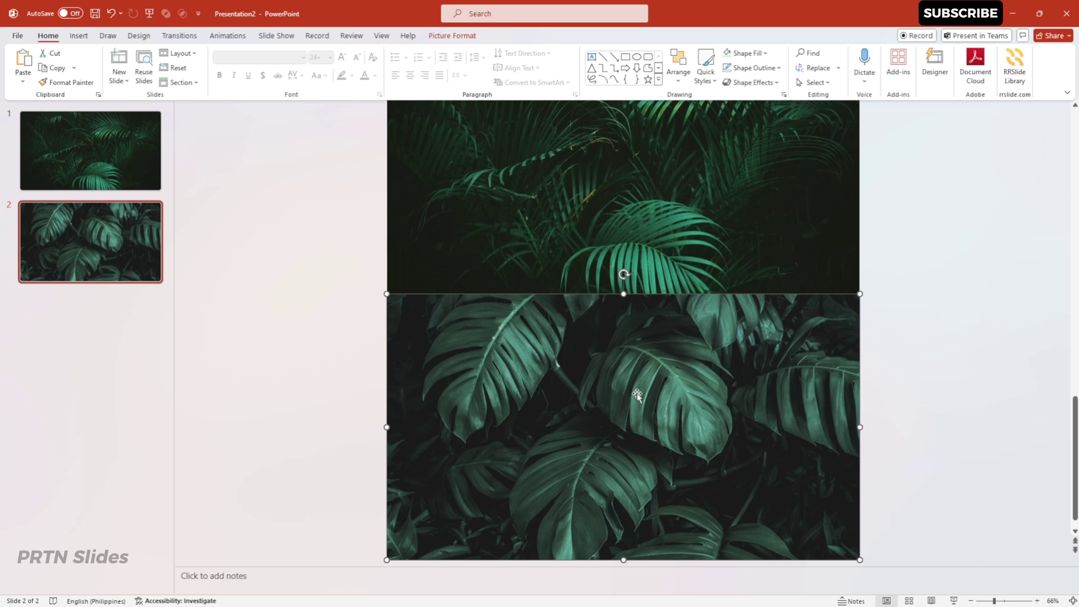
- Apply a Blur artistic effect with radius 60 to slide 2's monstera photo
right_click(658, 359)
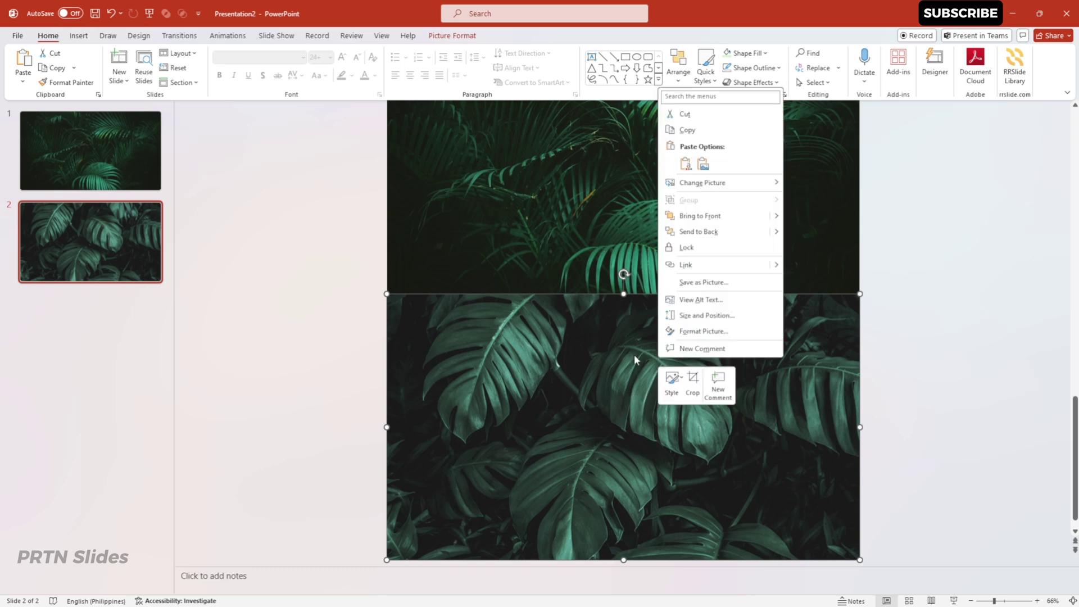
left_click(685, 332)
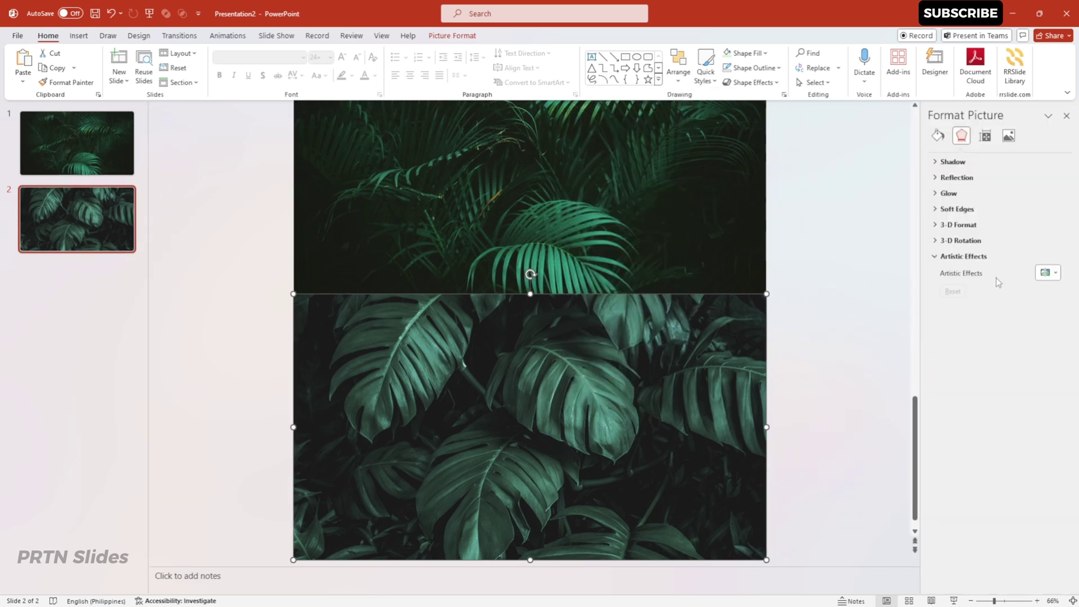
left_click(1056, 274)
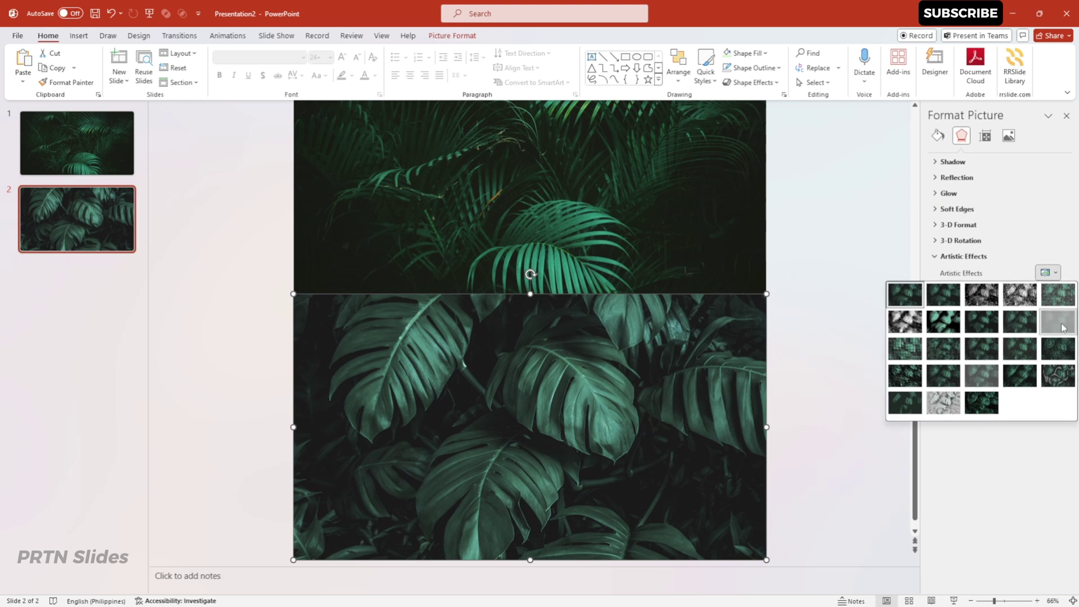
left_click(1060, 337)
left_click(1037, 291)
type("60")
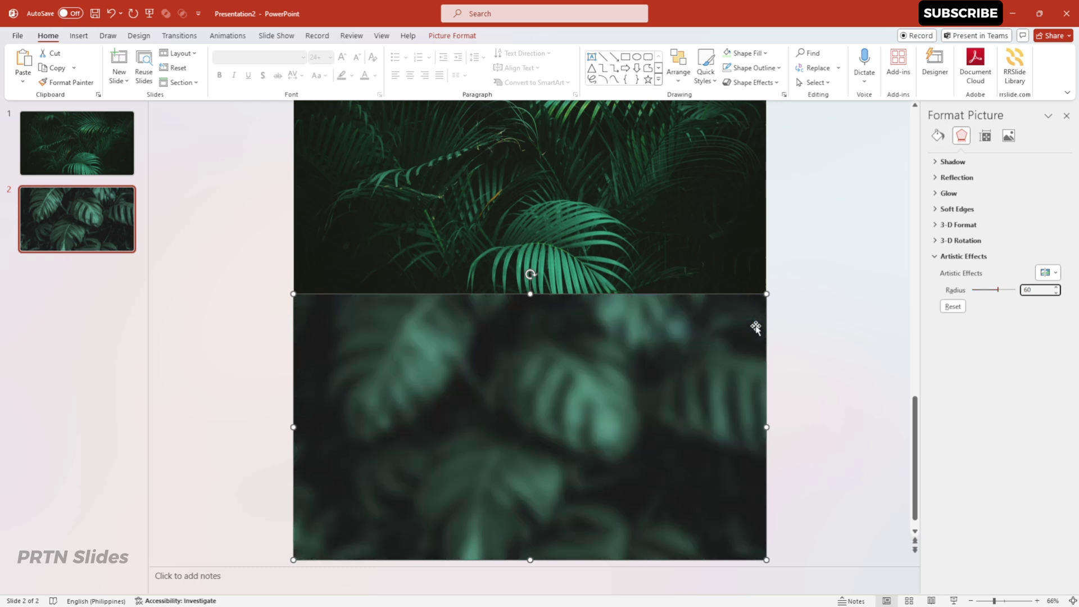
- Copy the blurred monstera photo, reset its blur radius to 0, and move it off the left edge
right_click(515, 384)
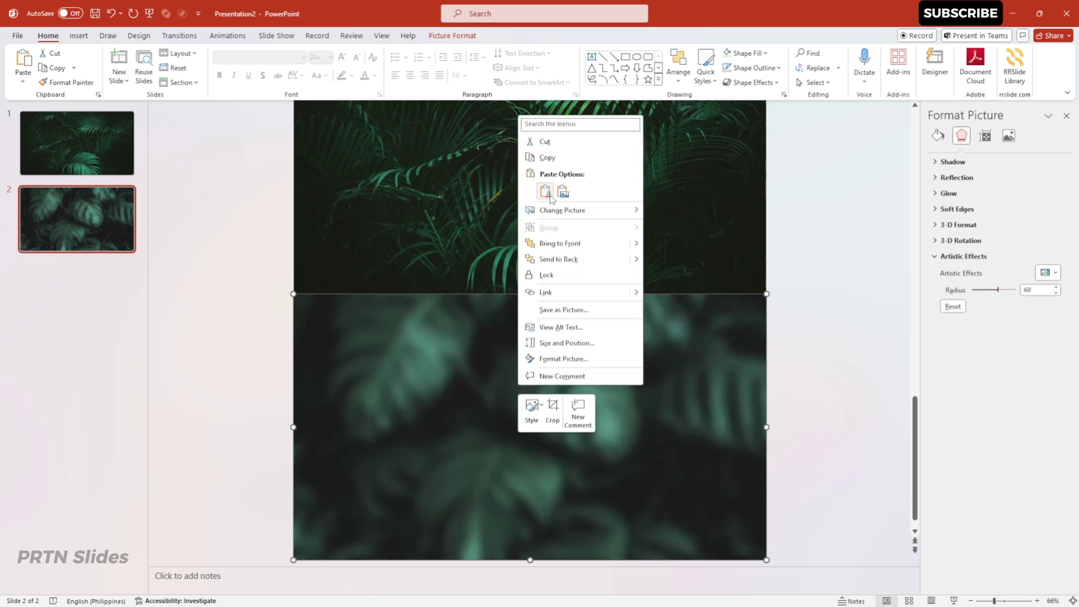
left_click(561, 158)
double_click(1041, 290)
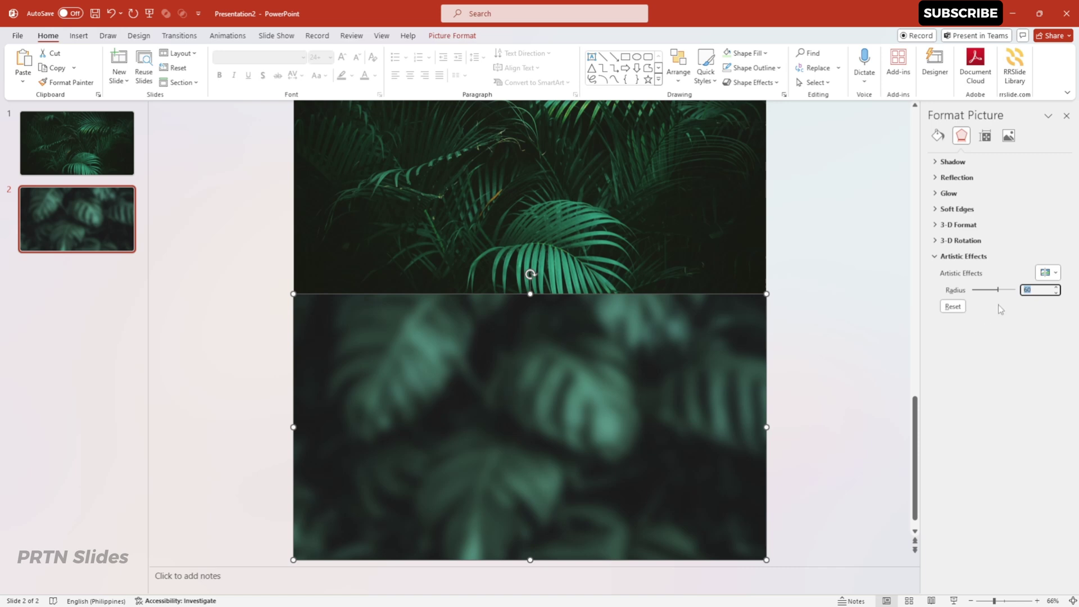
key("ctrl+z")
left_click(795, 316)
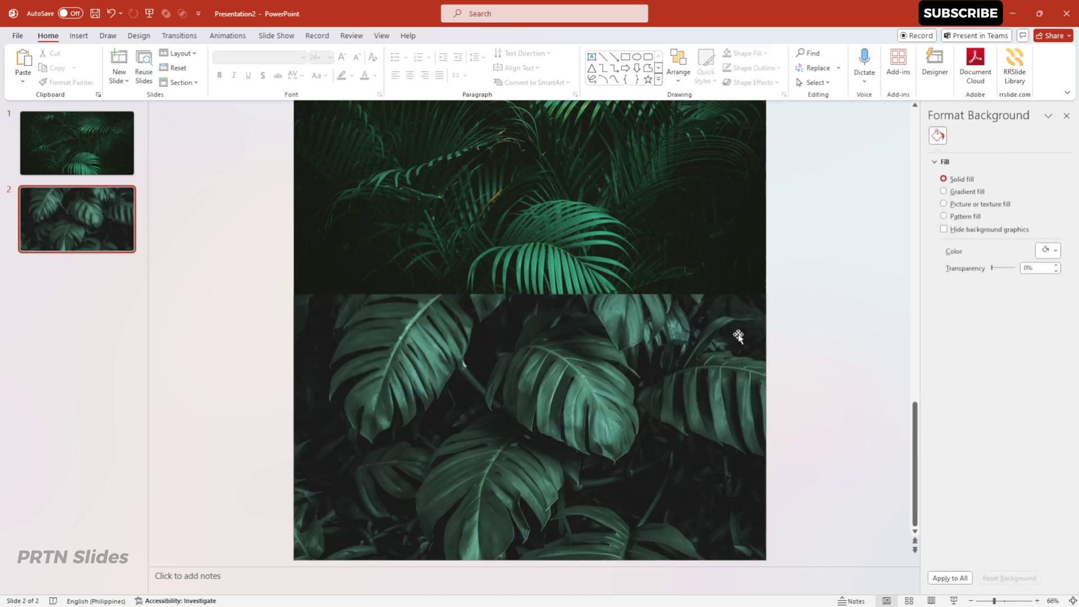
left_click(660, 364)
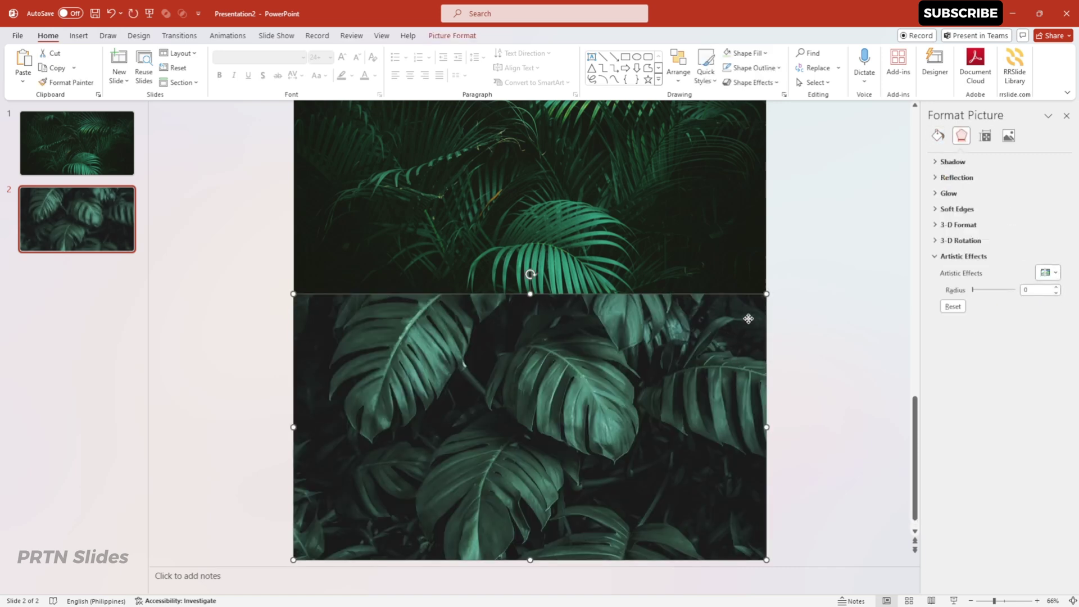
left_click_drag(747, 318, 636, 344)
- Fill slide 2's background with the copied blurred monstera picture from the clipboard
right_click(676, 345)
right_click(702, 313)
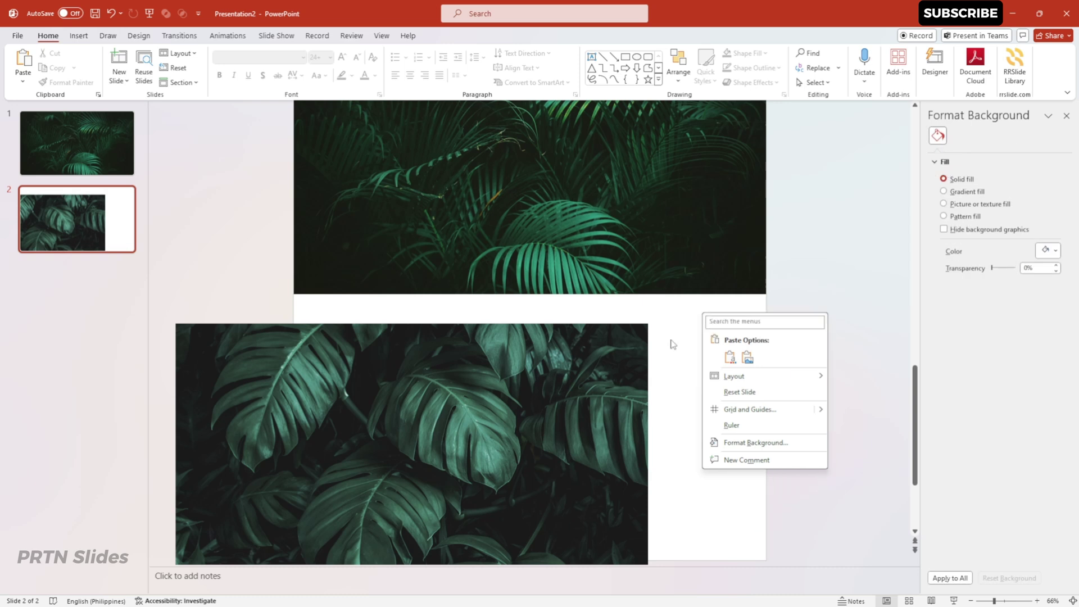
left_click(743, 445)
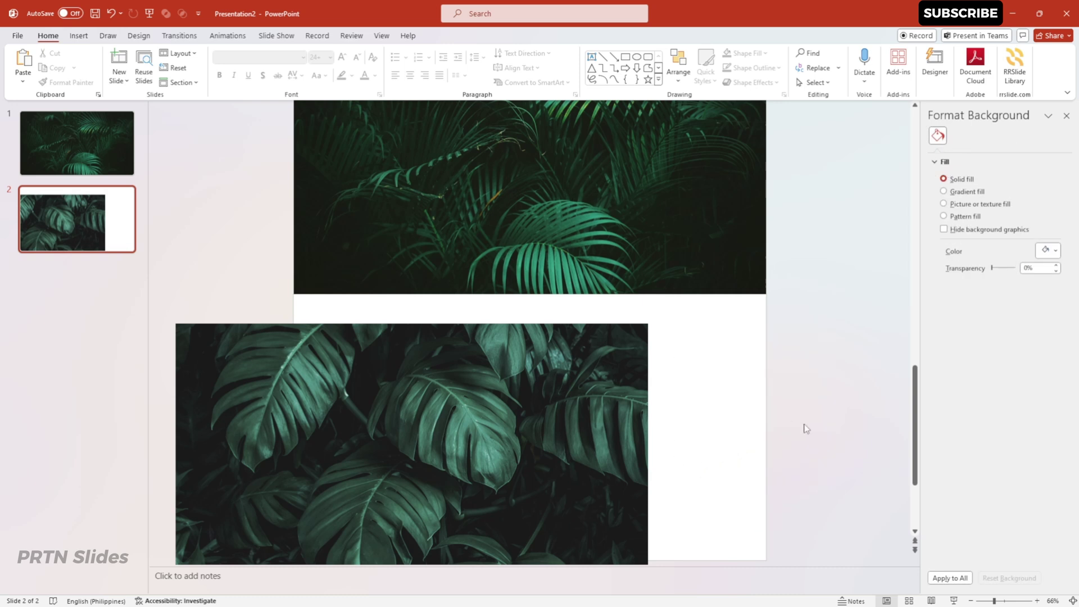
left_click(985, 208)
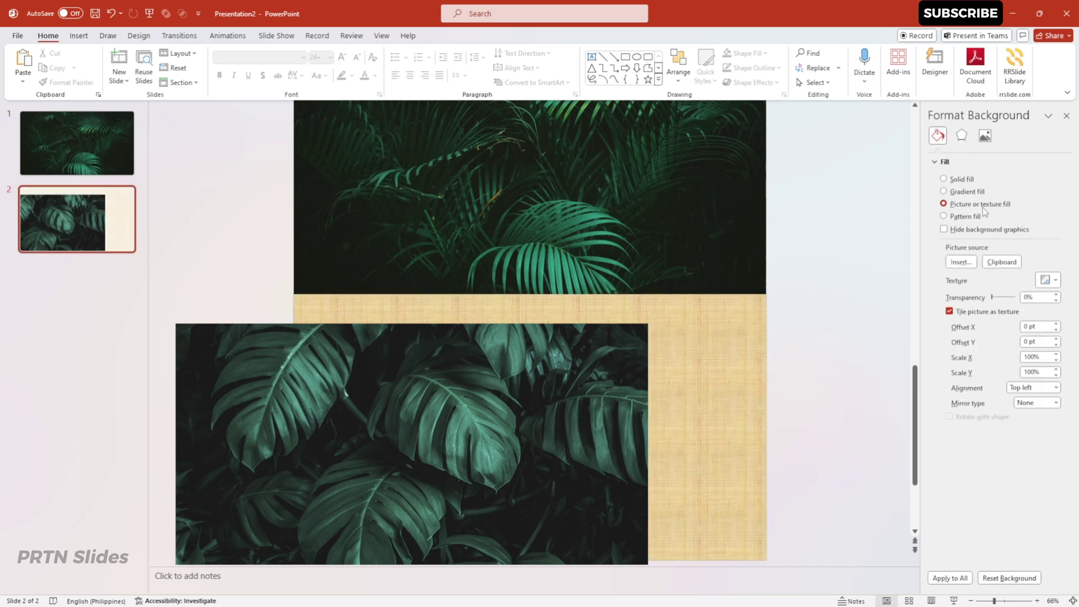
left_click(1008, 264)
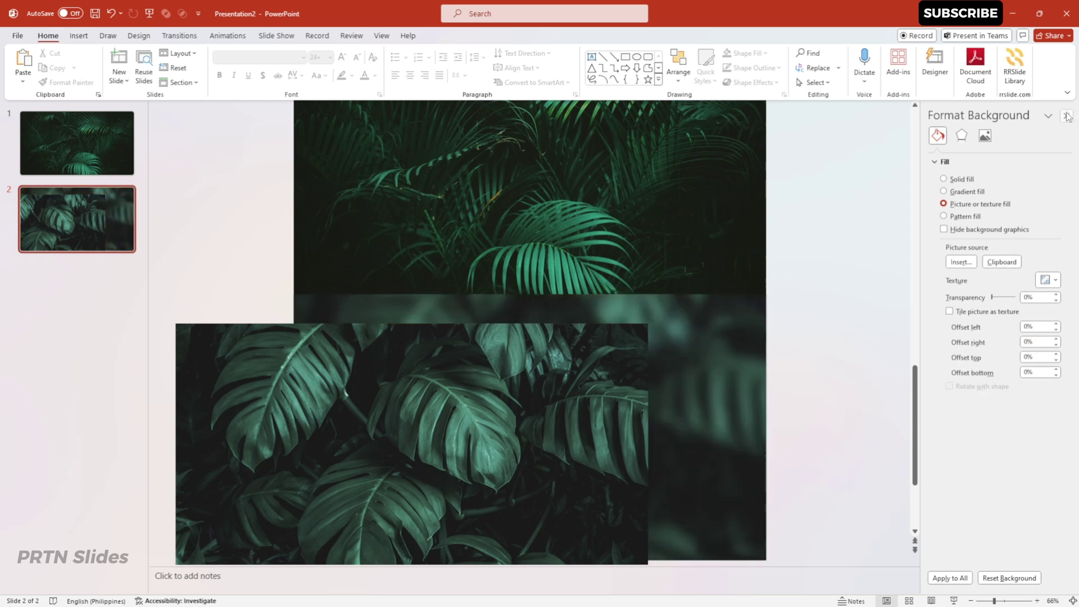
left_click(1067, 115)
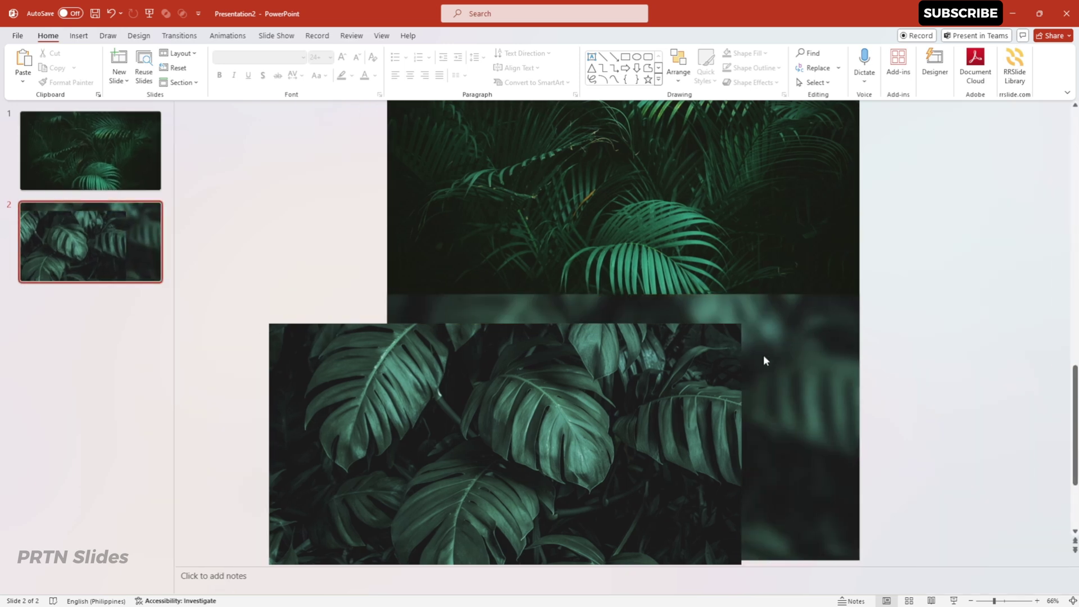
- Move the sharp monstera photo back to the slide's lower half and go to slide 1
left_click_drag(658, 353, 704, 366)
left_click(913, 350)
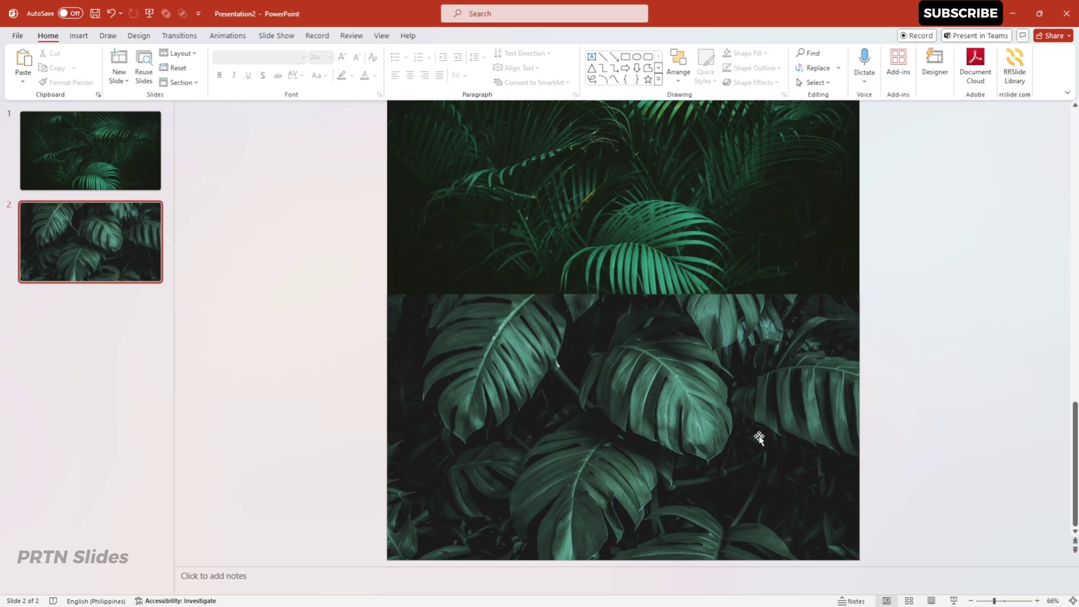
left_click(95, 163)
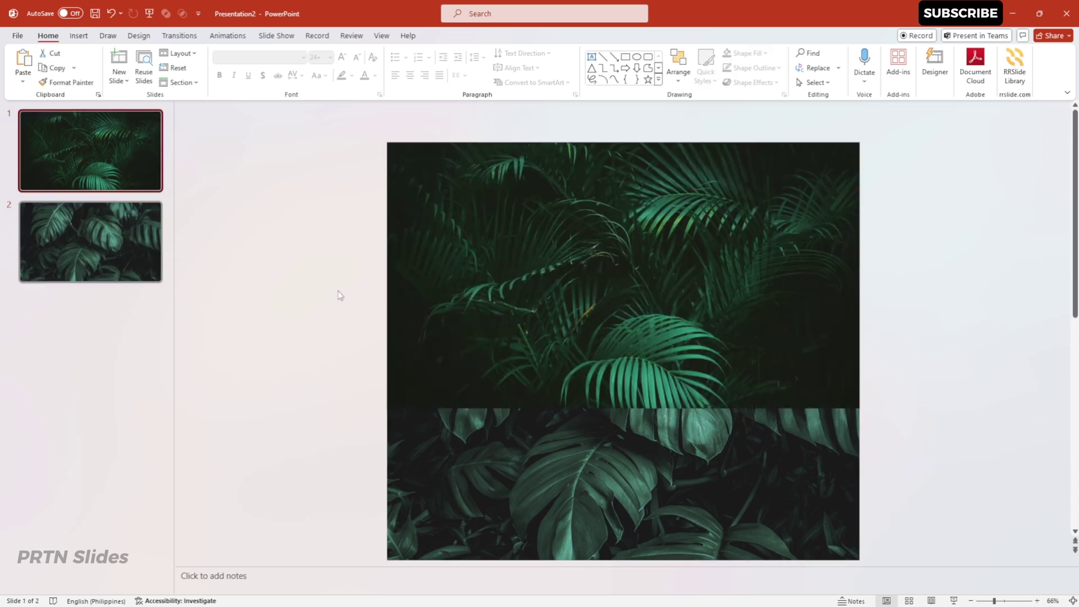
- Draw a 12.9 × 27.38 cm rounded rectangle without outline over the upper palm photo
left_click(79, 37)
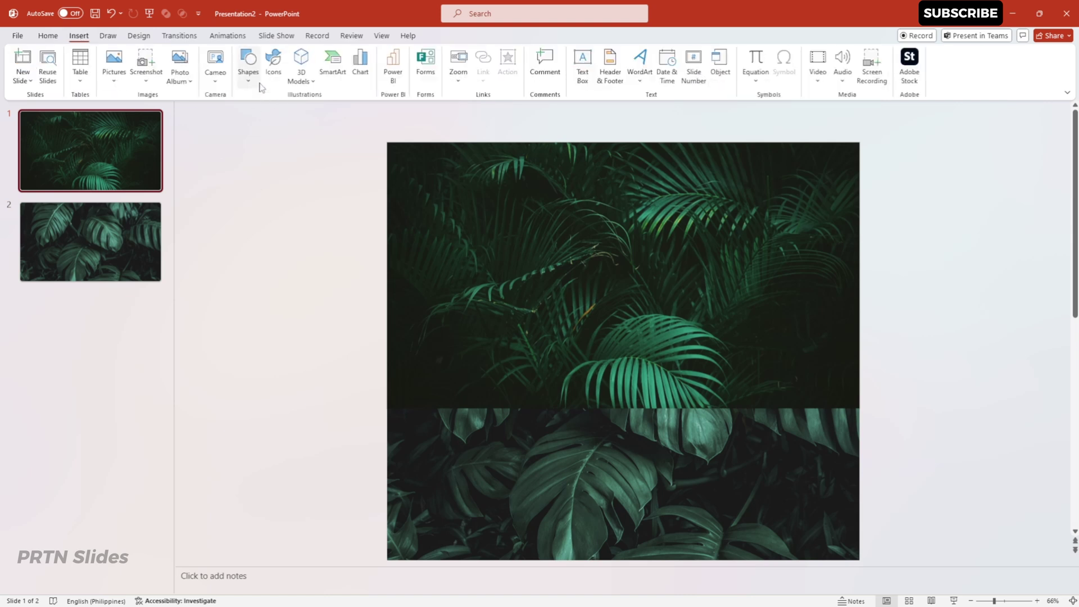
left_click(251, 83)
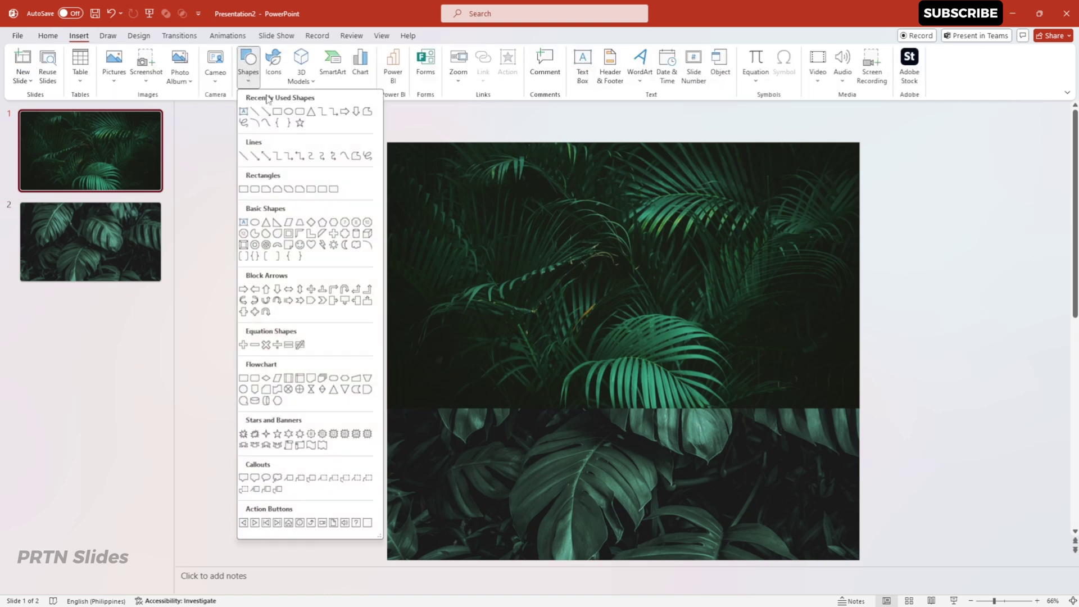
left_click(299, 112)
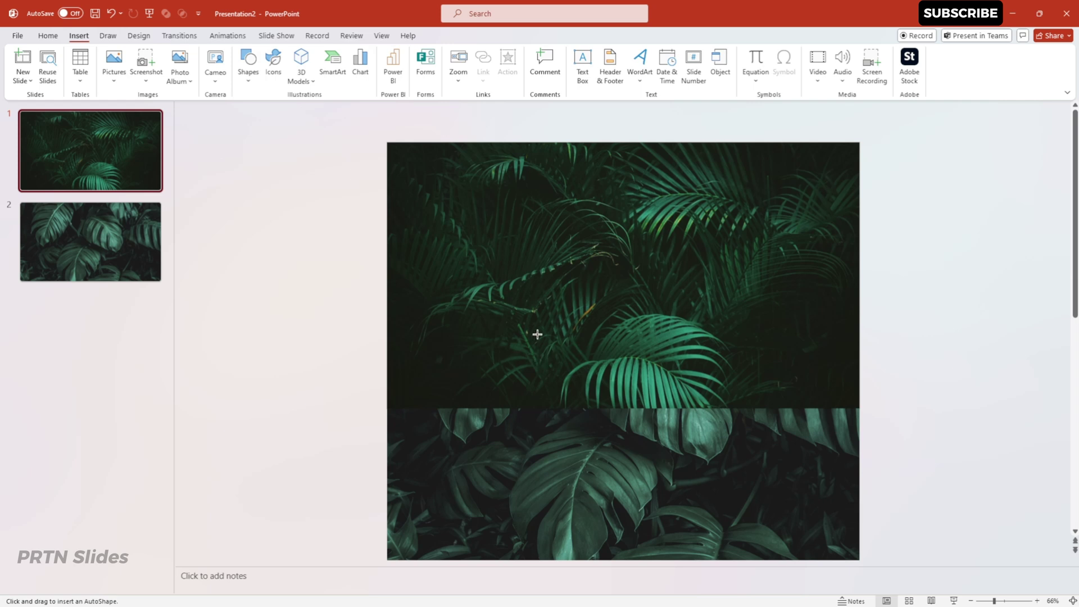
left_click_drag(426, 186, 808, 367)
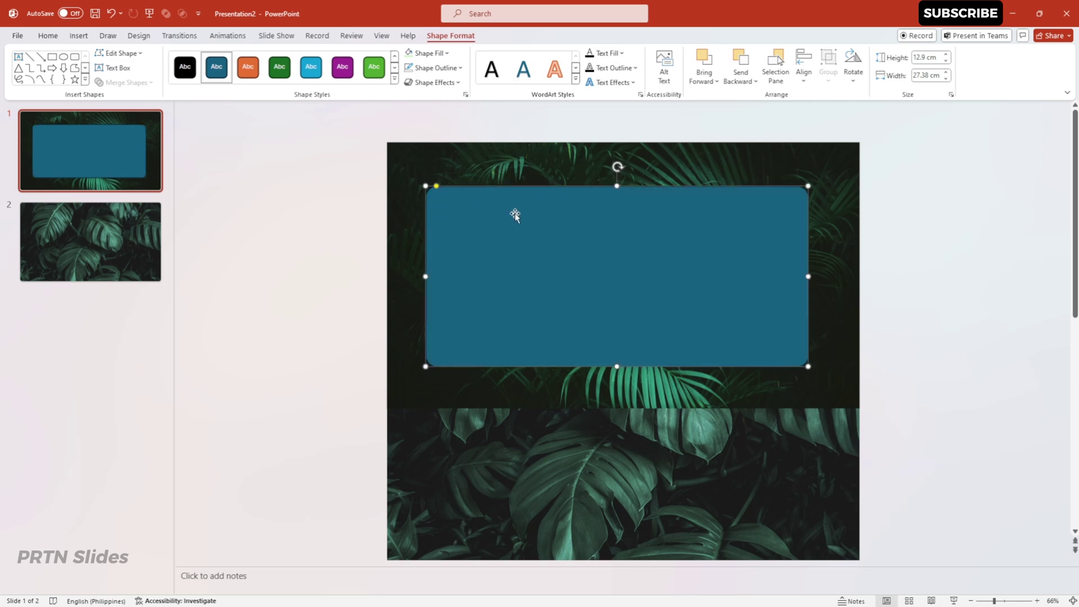
left_click(434, 68)
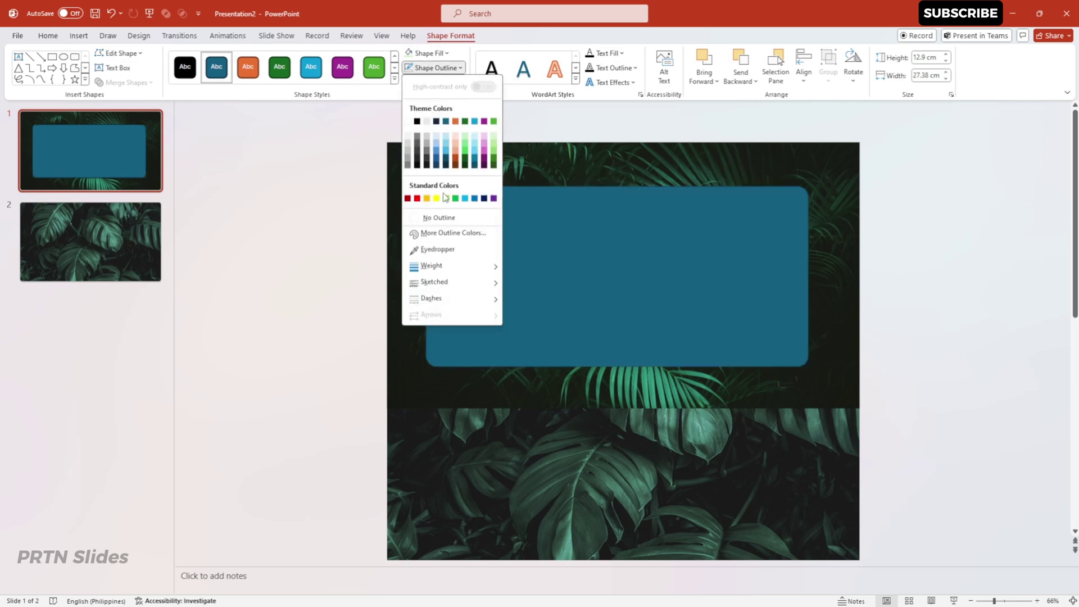
left_click(434, 219)
mouse_move(626, 258)
left_mouse_down()
mouse_move(643, 260)
mouse_move(624, 260)
mouse_move(634, 263)
left_mouse_up()
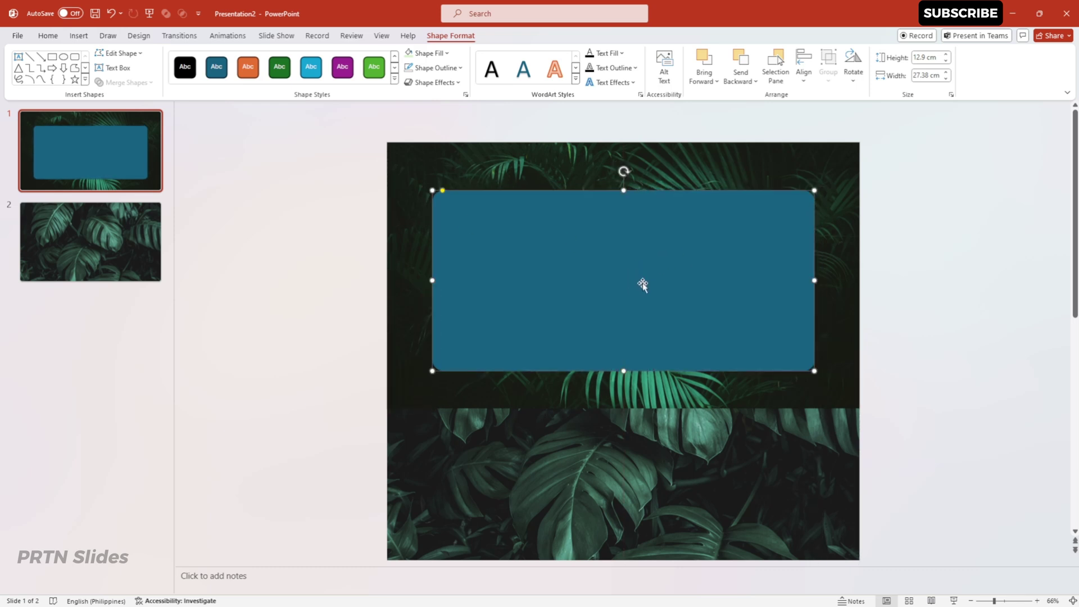
- Give the rounded rectangle Slide background fill so the blurred palm photo shows through
right_click(643, 283)
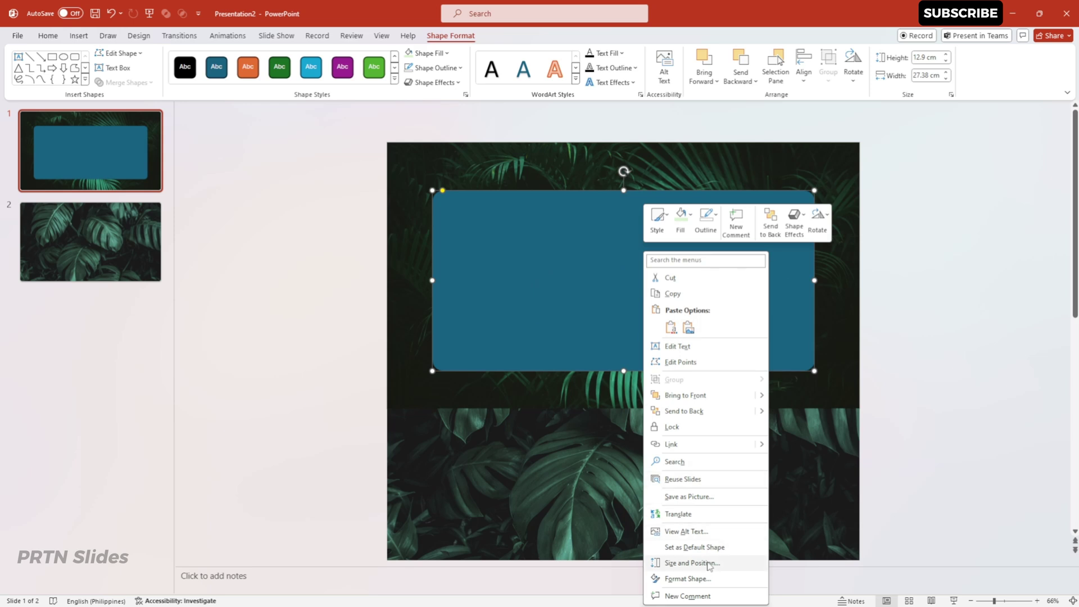
left_click(689, 579)
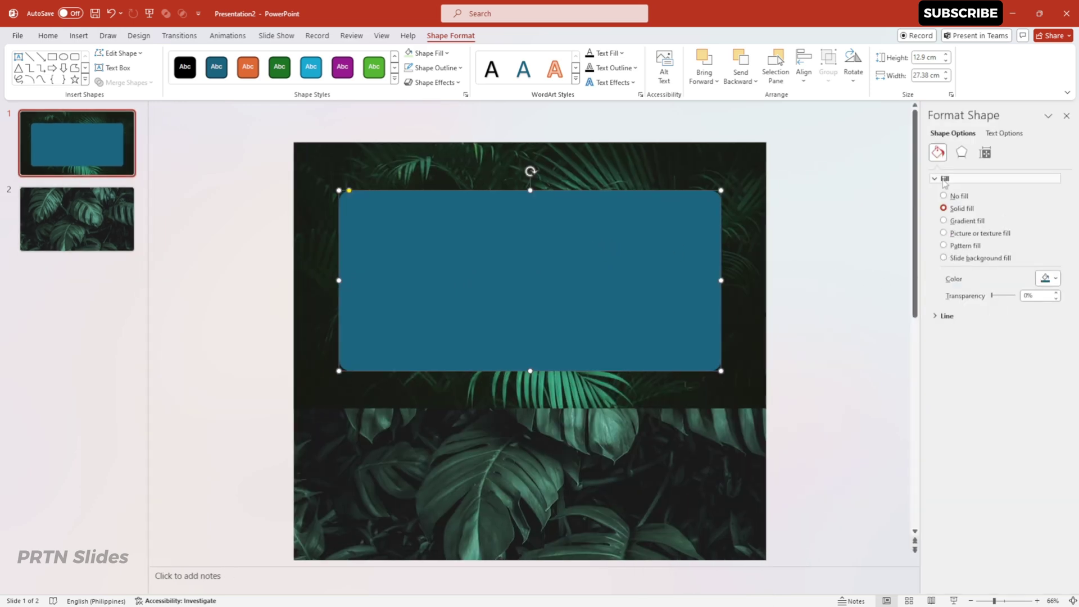
left_click(964, 260)
left_click(1066, 115)
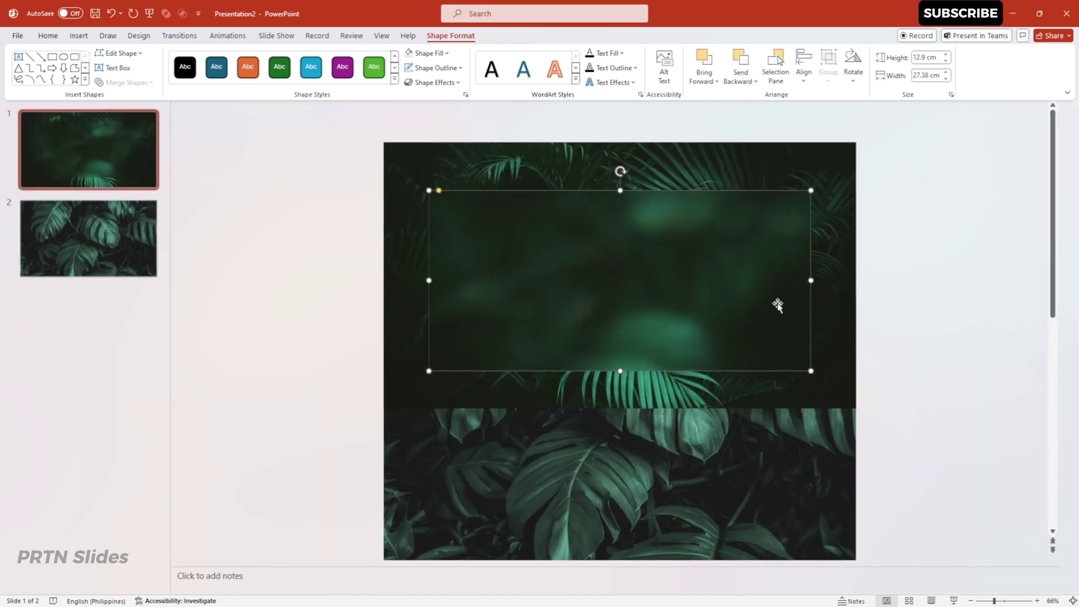
scroll(674, 292, "up", 3, "ctrl")
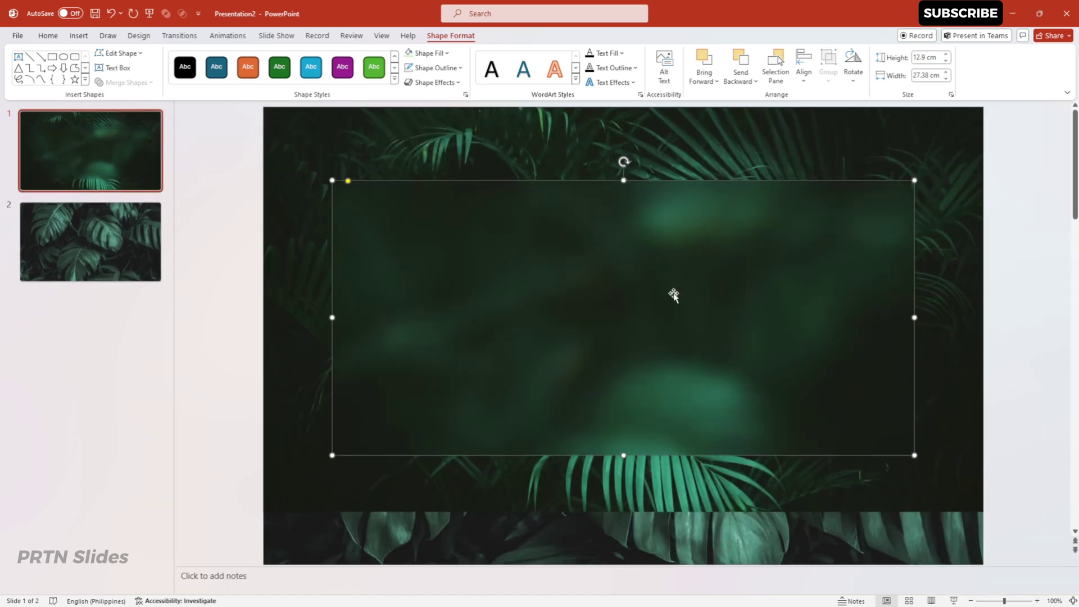
left_click(1002, 200)
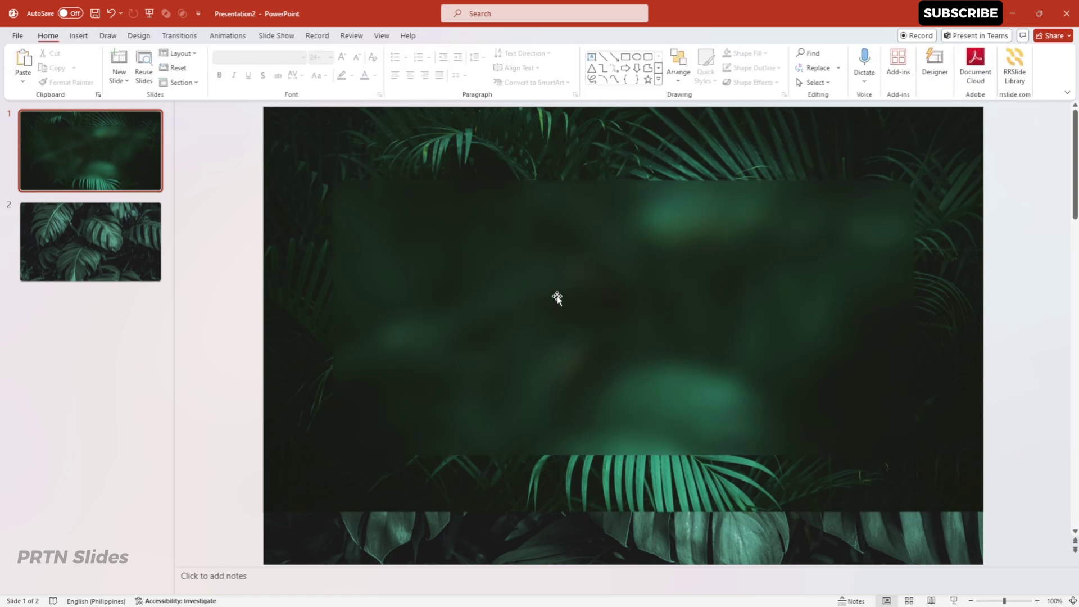
- Apply the Offset: Top Left shadow preset to the rectangle, with 100 pt blur and 30% transparency
right_click(548, 270)
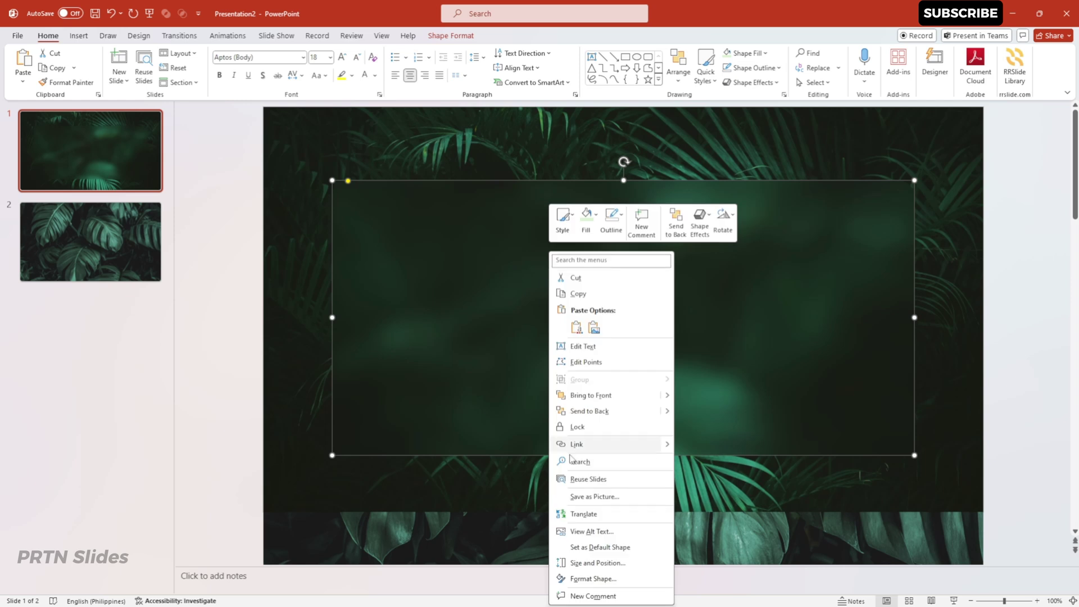
left_click(578, 579)
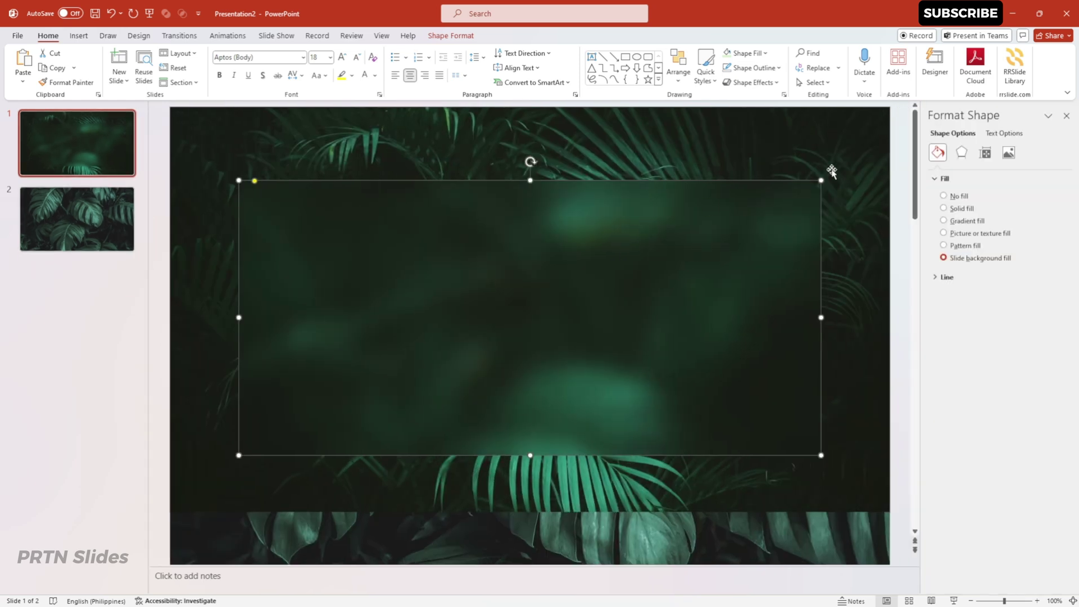
left_click(962, 156)
left_click(949, 181)
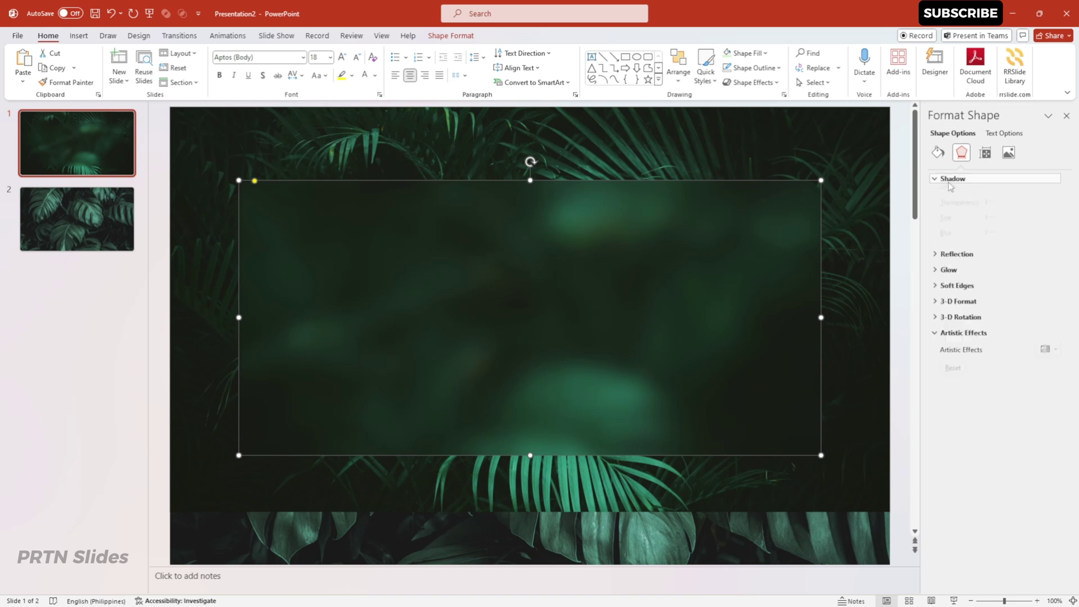
left_click(1044, 198)
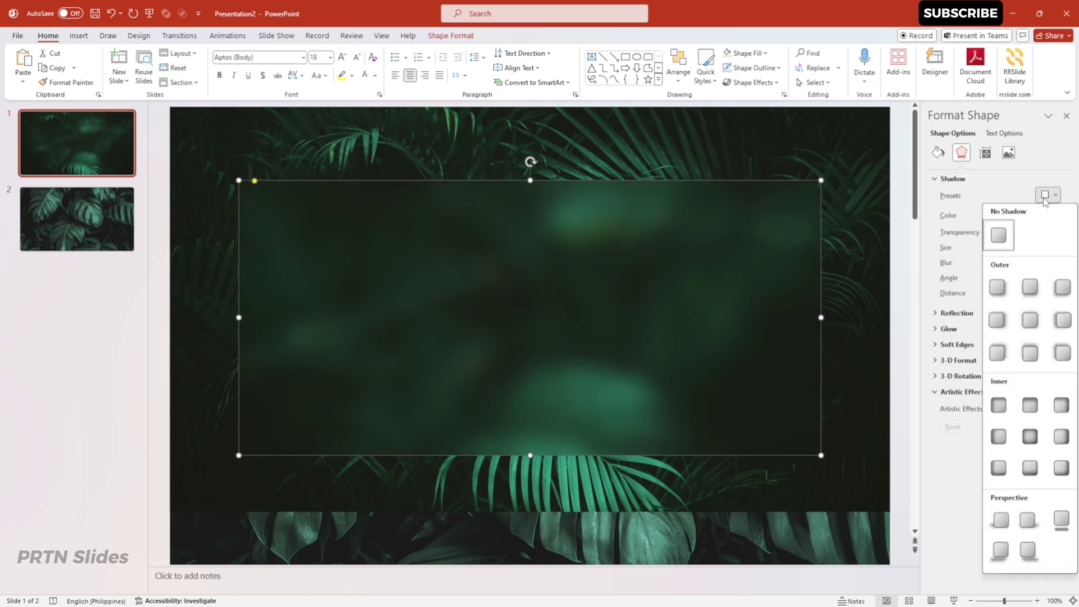
left_click(1062, 353)
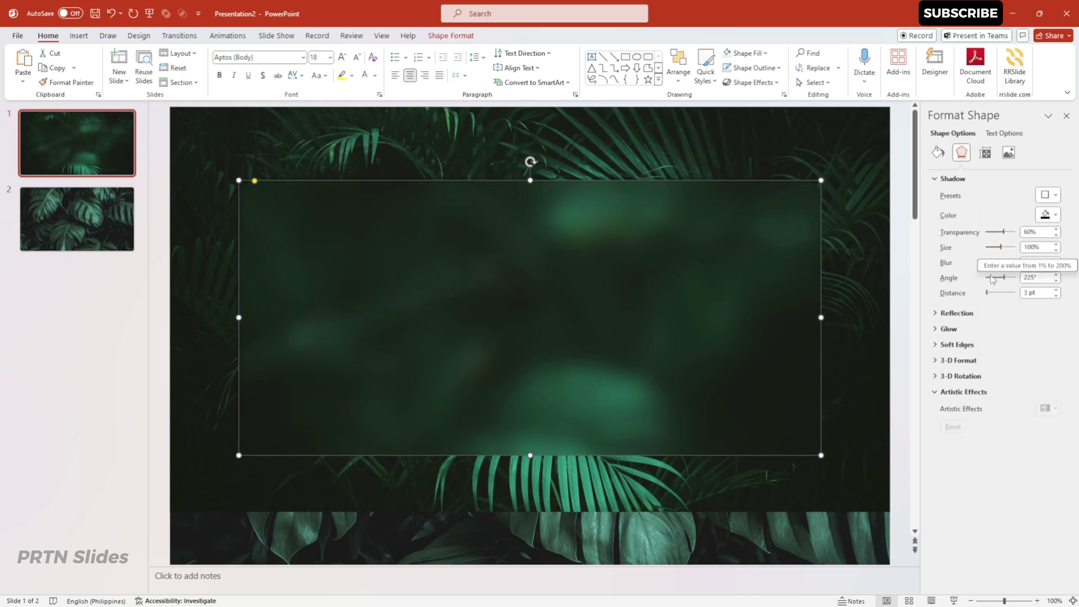
left_click_drag(987, 262, 1022, 263)
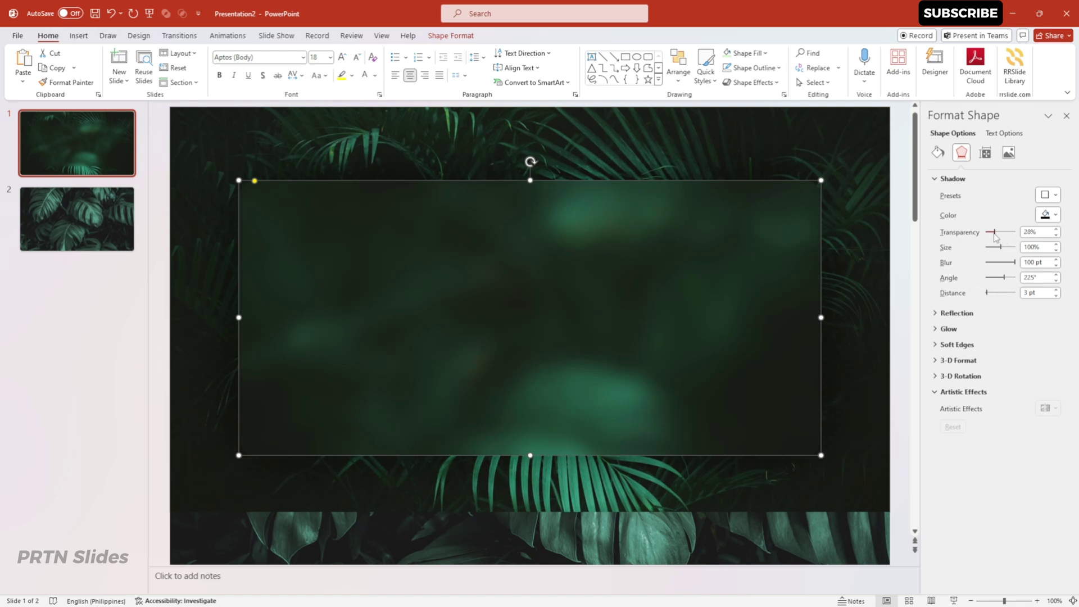
scroll(558, 324, "down", 3, "ctrl")
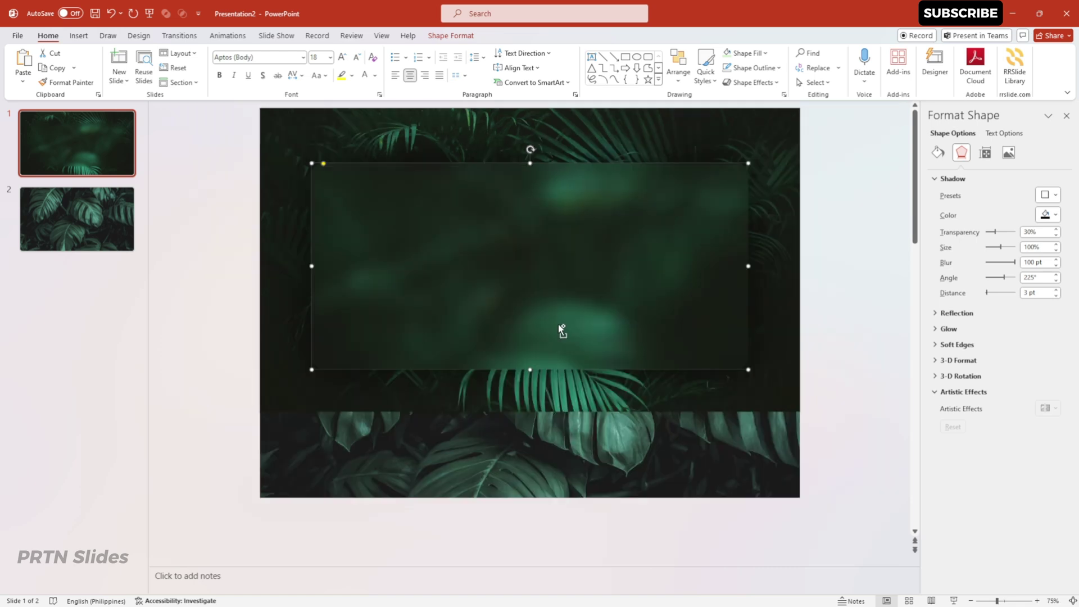
- Compare the shadowed rectangle with the background, close the formatting pane, and reselect the rectangle
left_click(838, 223)
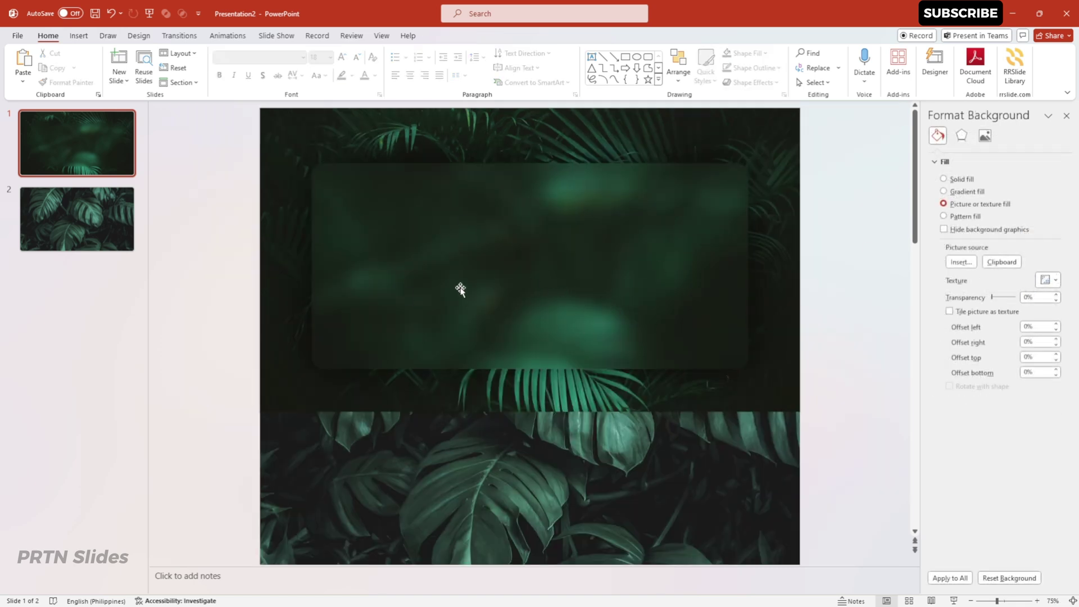
left_click(546, 210)
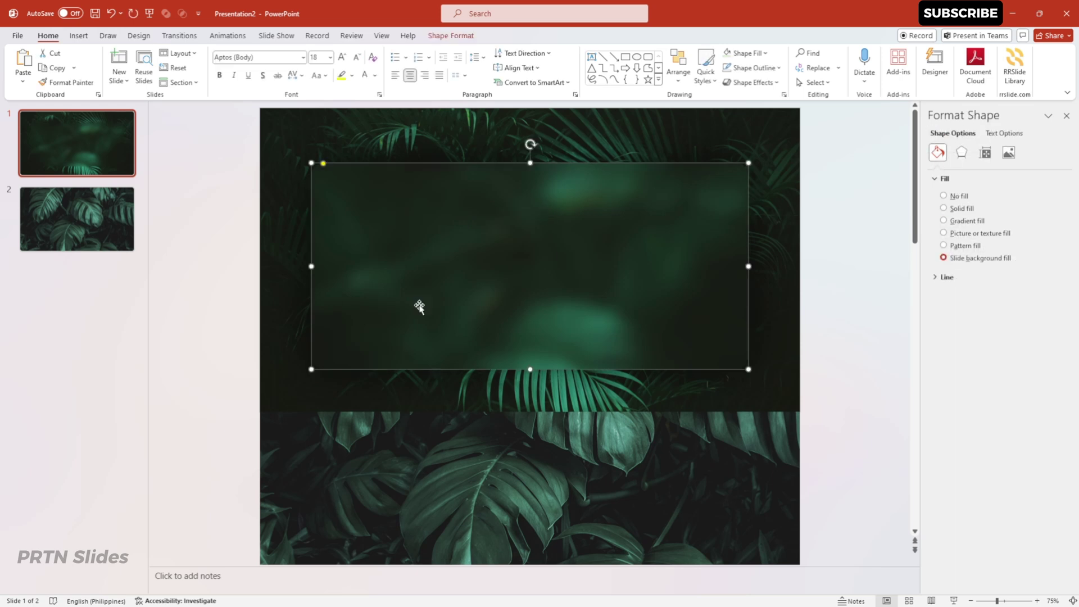
left_click(789, 134)
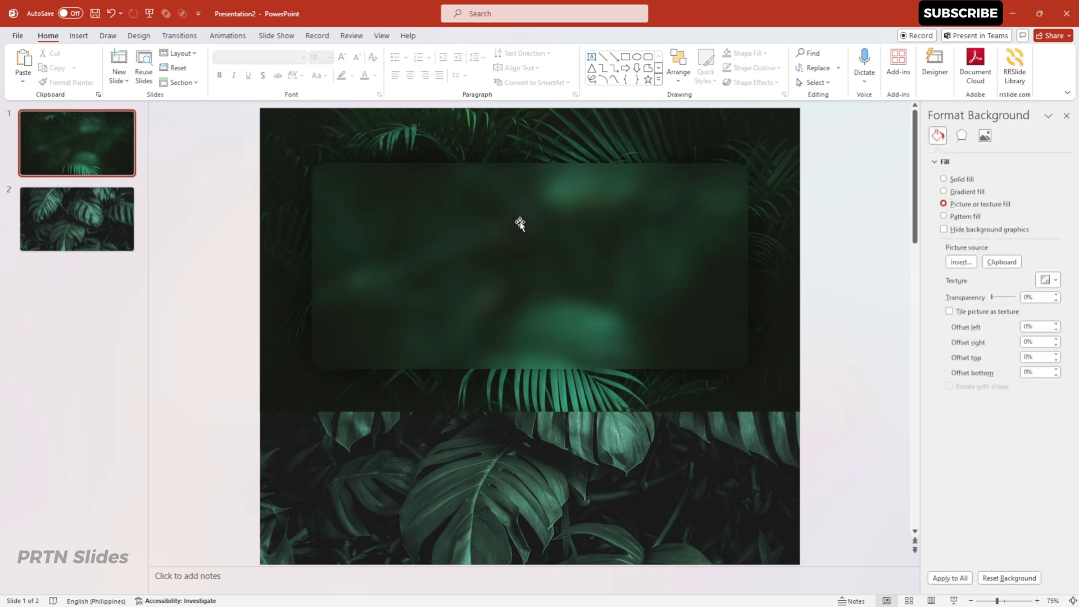
left_click(595, 227)
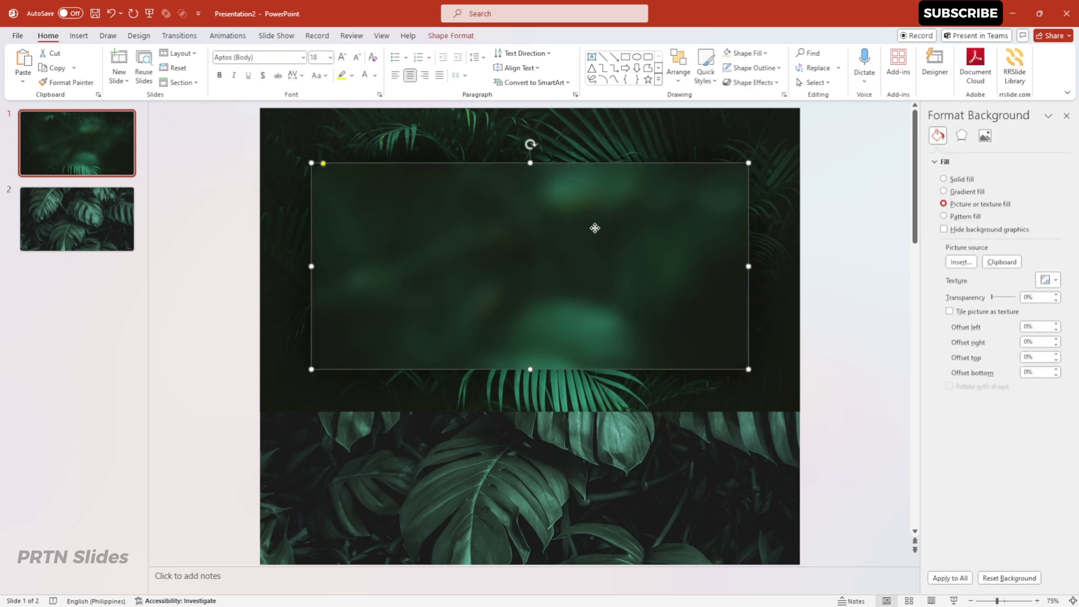
left_click(853, 151)
left_click(635, 217)
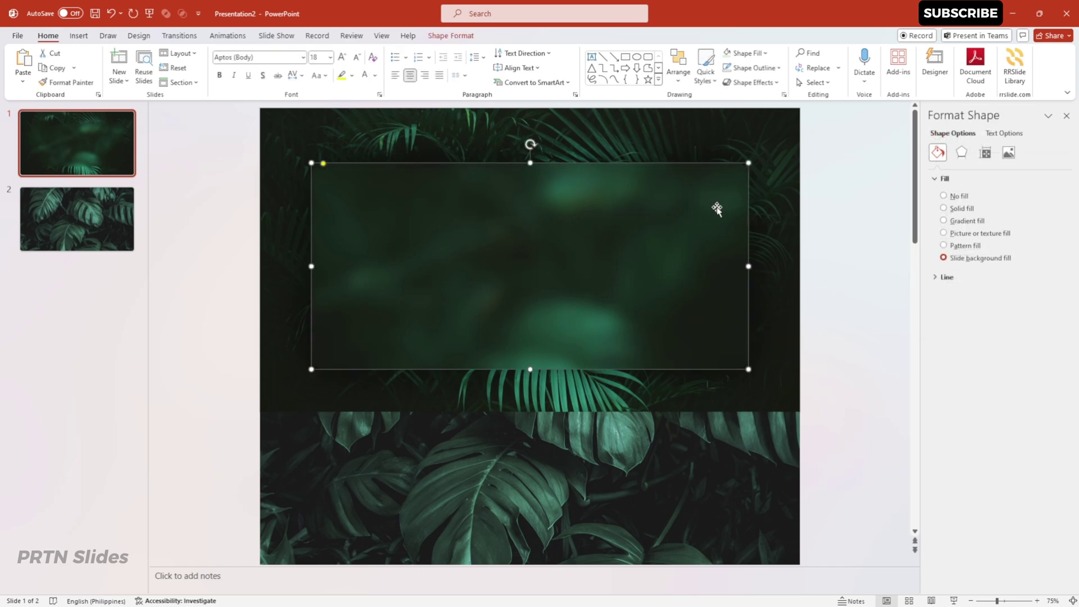
left_click(897, 169)
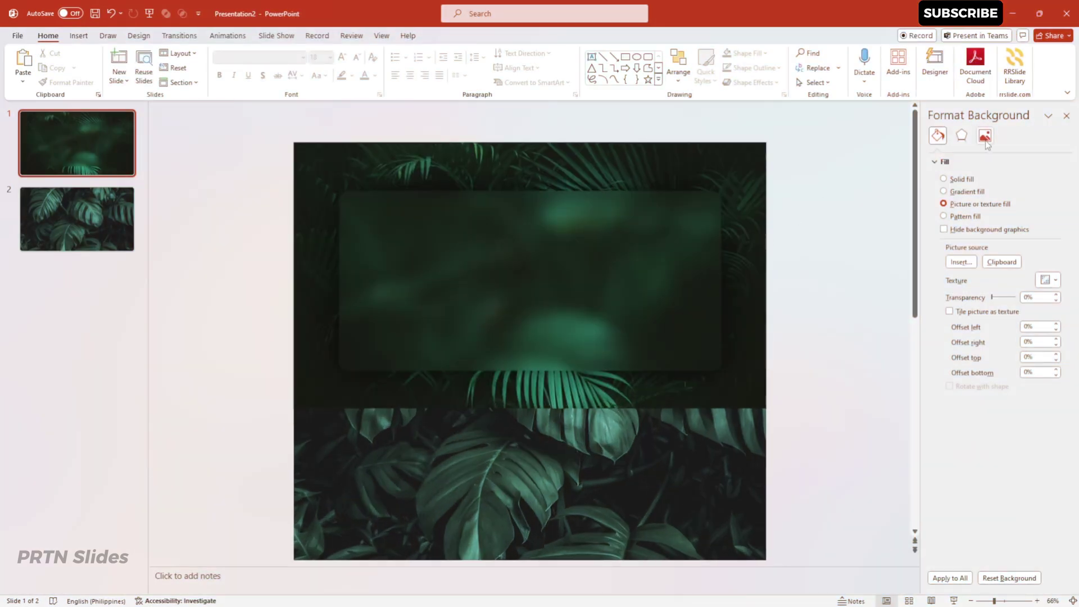
left_click(1066, 116)
left_click(593, 279)
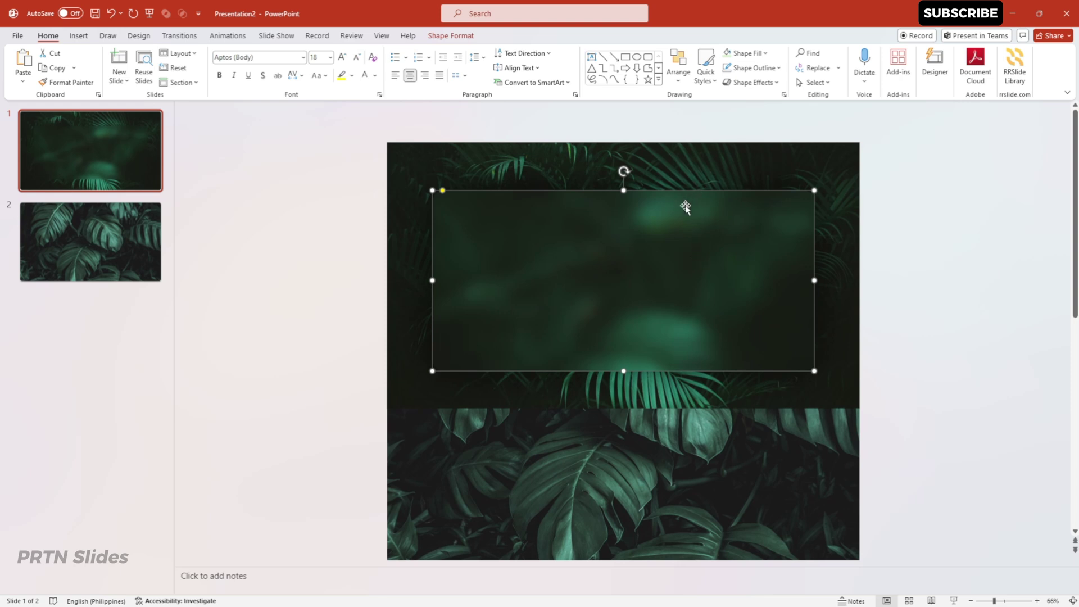
- Drag the shadowed rectangle below slide 1 into the empty canvas area
scroll(691, 260, "down", 2)
left_click_drag(660, 272, 641, 508)
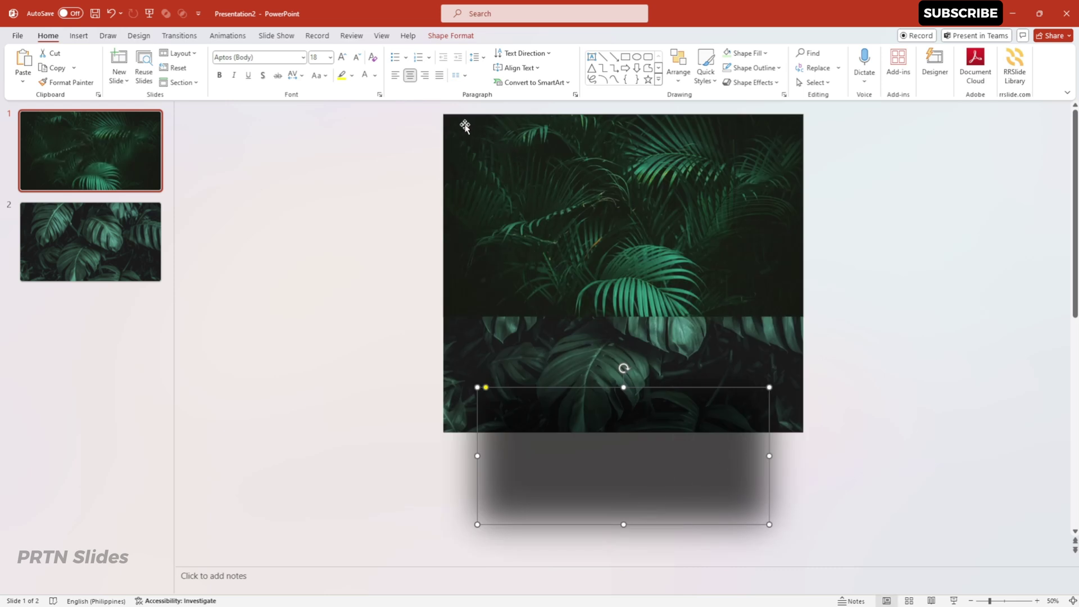
left_click(415, 317)
- Select the shadowed rectangle below the slide and copy it
left_click_drag(426, 116, 835, 316)
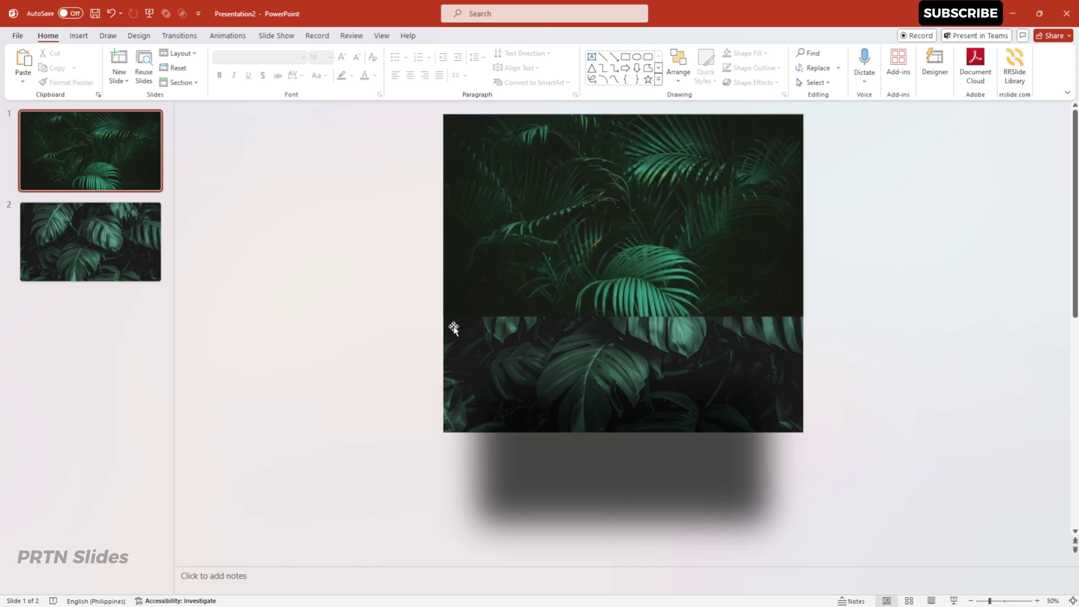
left_click_drag(426, 316, 994, 595)
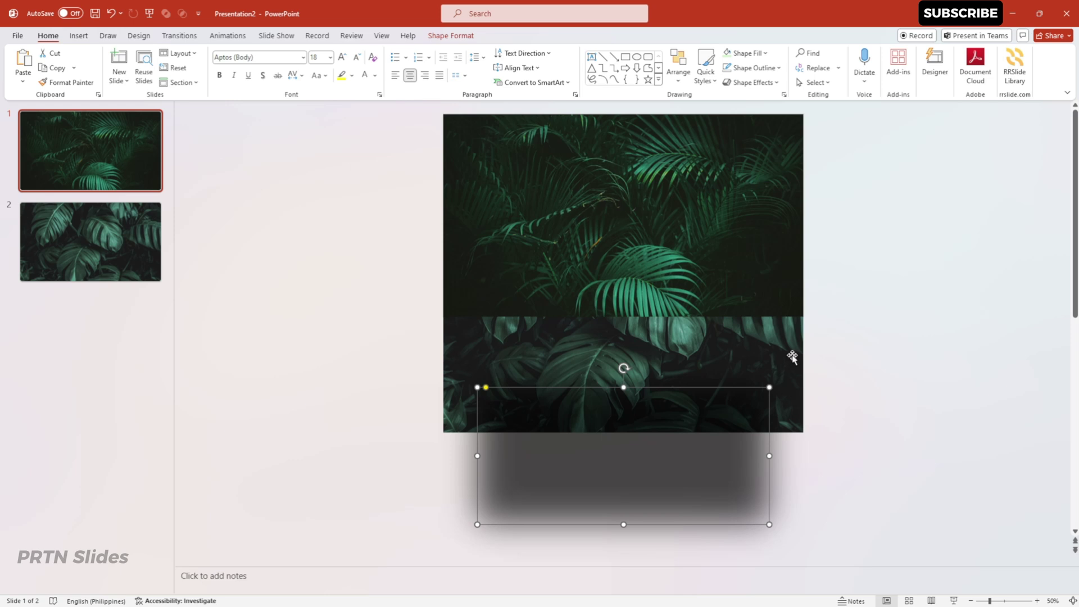
left_click(793, 356)
left_click(596, 483)
right_click(557, 455)
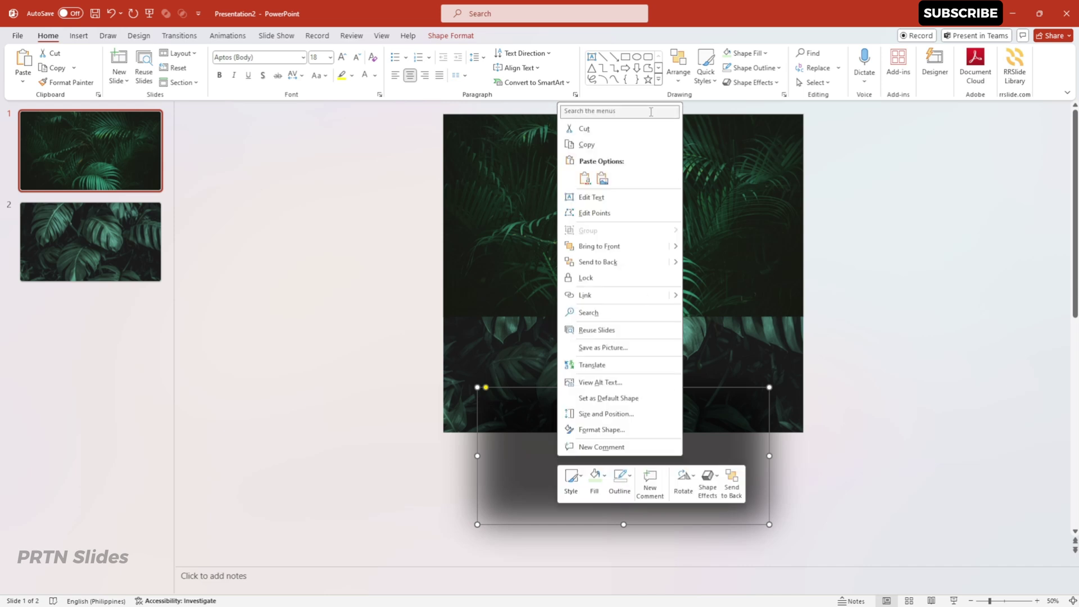
key("Escape")
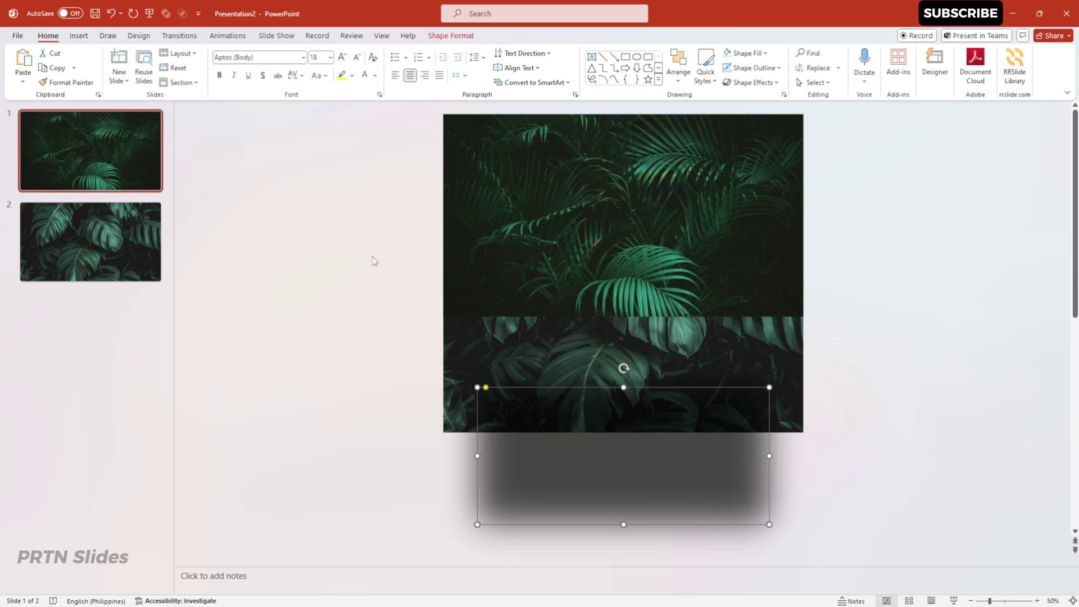
- Paste the frosted rectangle onto slide 2 and position it over the monstera photo
left_click(69, 234)
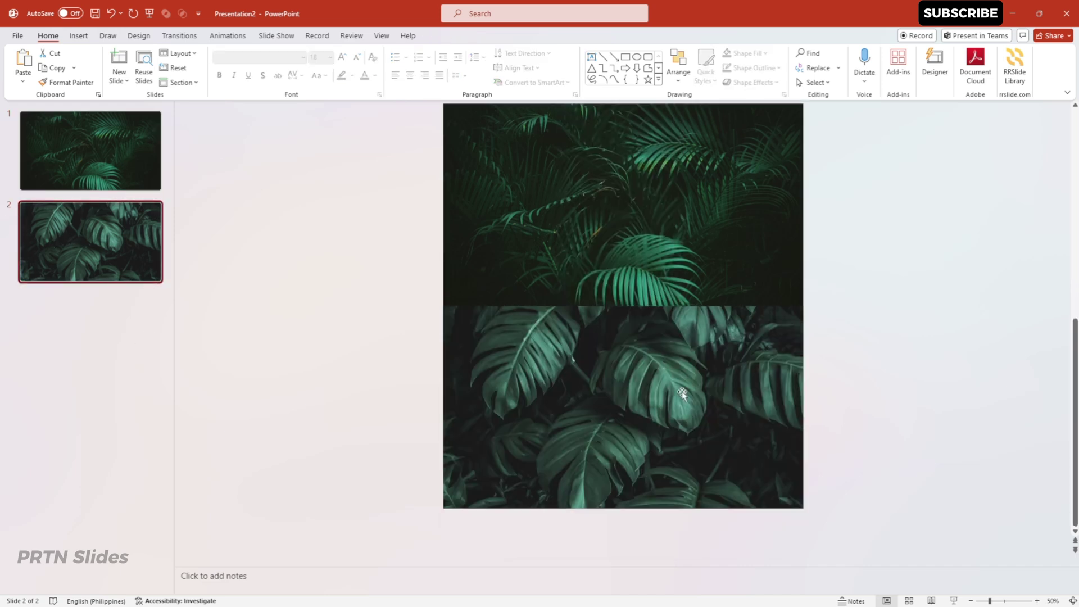
key("ctrl+v")
left_click_drag(696, 472, 694, 214)
scroll(697, 220, "up", 3)
scroll(723, 458, "up", 3)
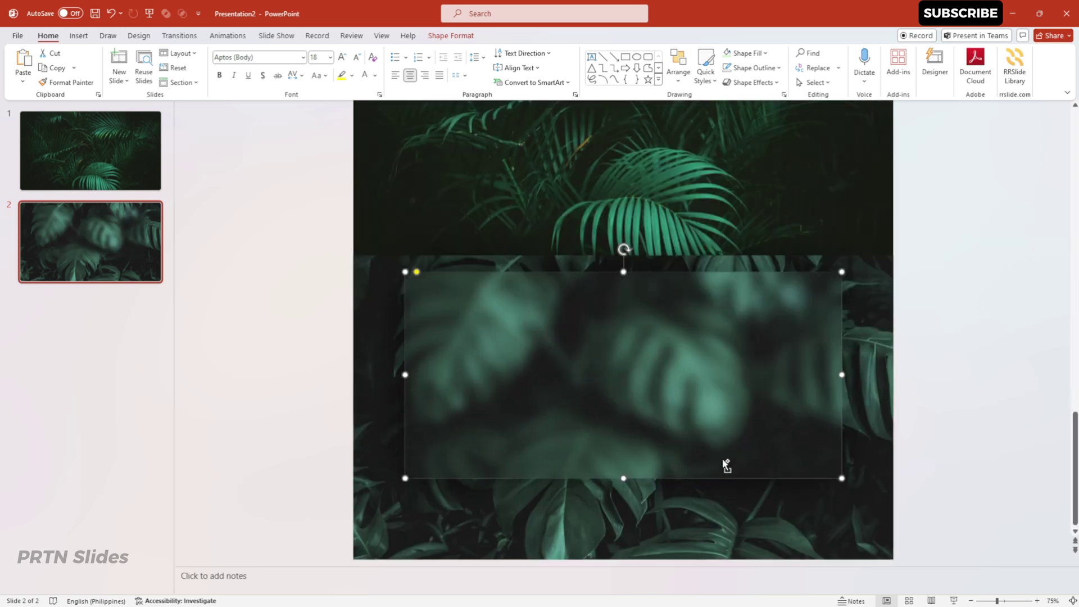
mouse_move(603, 358)
left_mouse_down()
mouse_move(602, 377)
mouse_move(619, 374)
mouse_move(608, 374)
mouse_move(611, 364)
left_mouse_up()
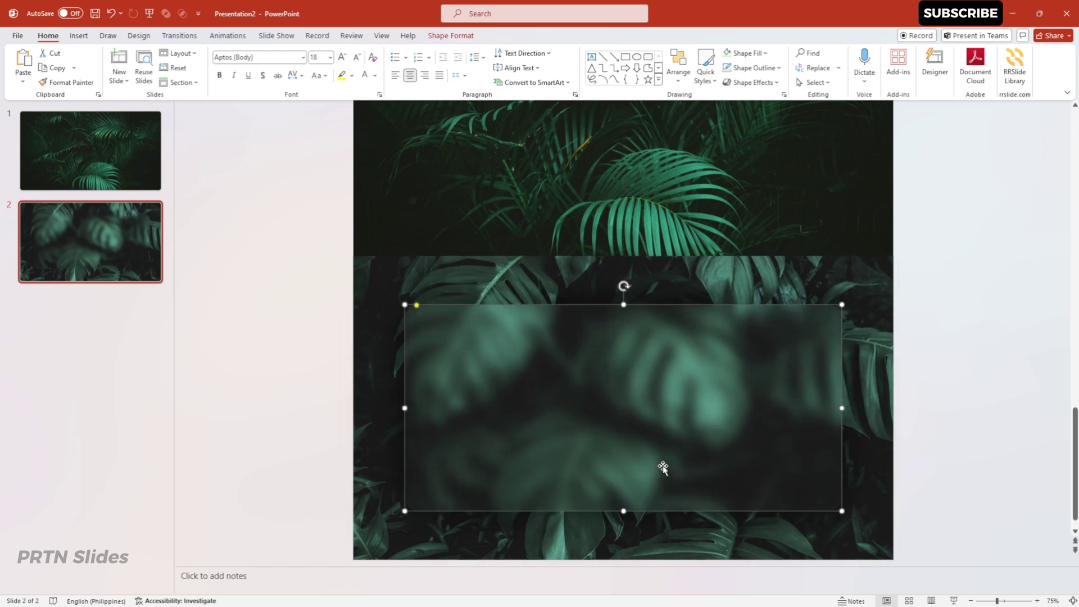